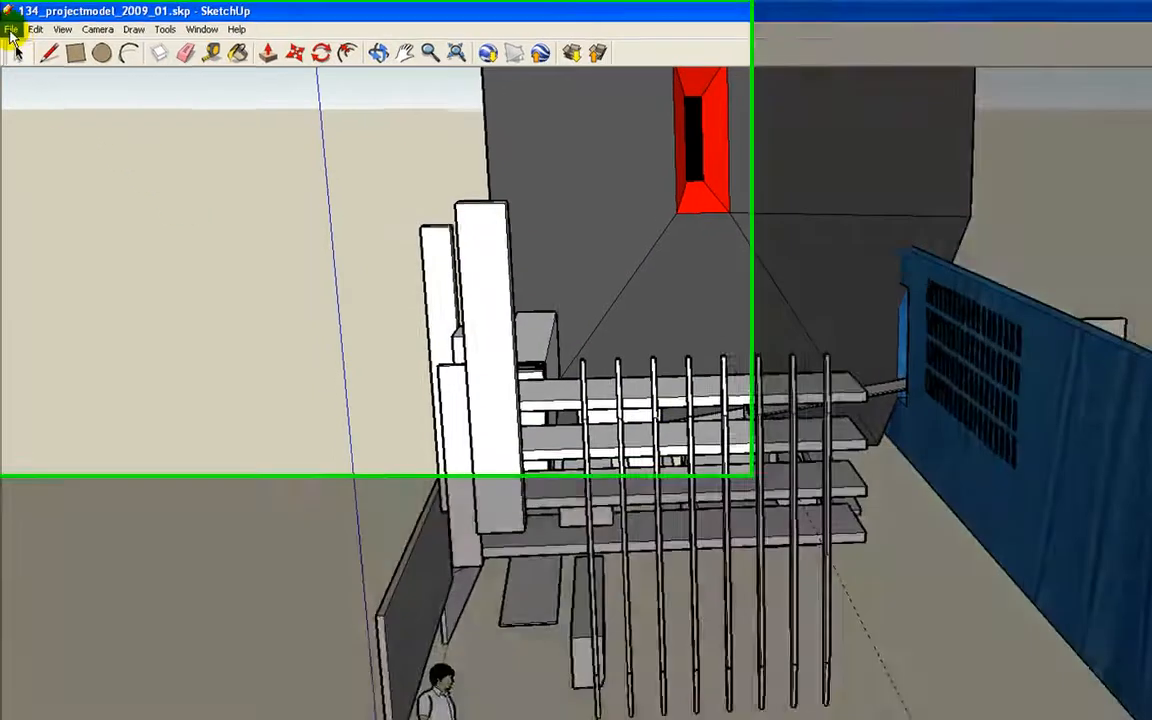
Step: Save the model in SketchUp Version 6 format as 134_project2model_2009_01.skp in the 134_digidesign folder
{"action": "left_click", "coordinate": [11, 29]}
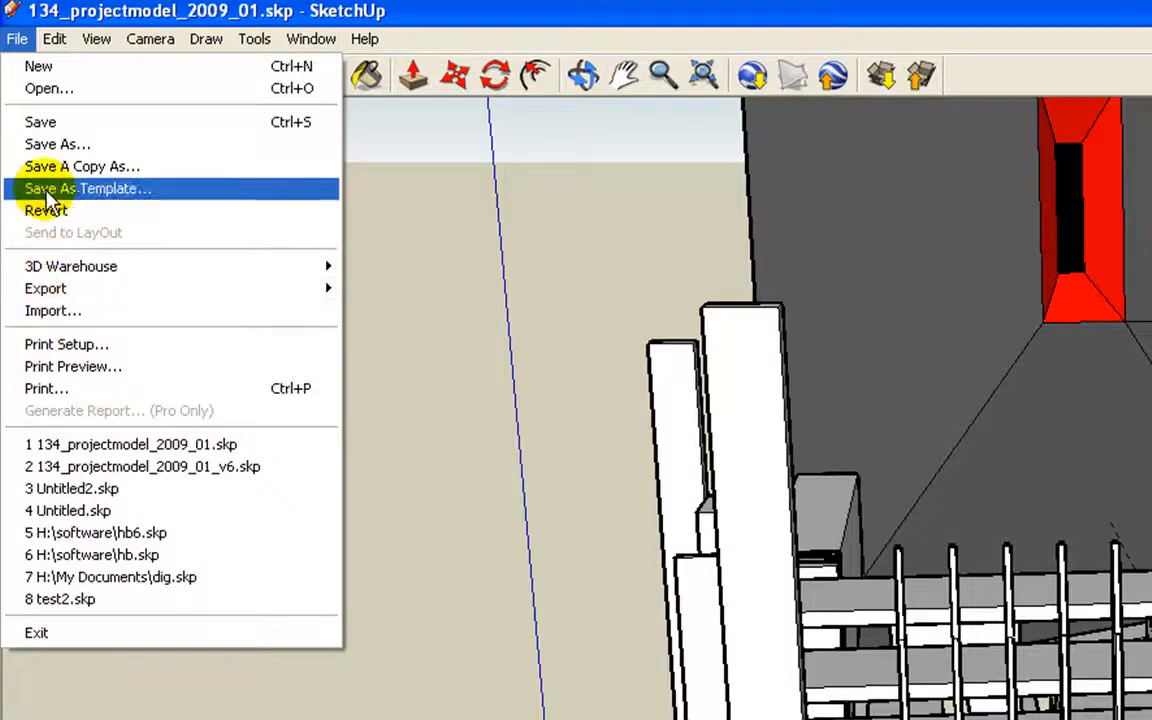
{"action": "left_click", "coordinate": [40, 144]}
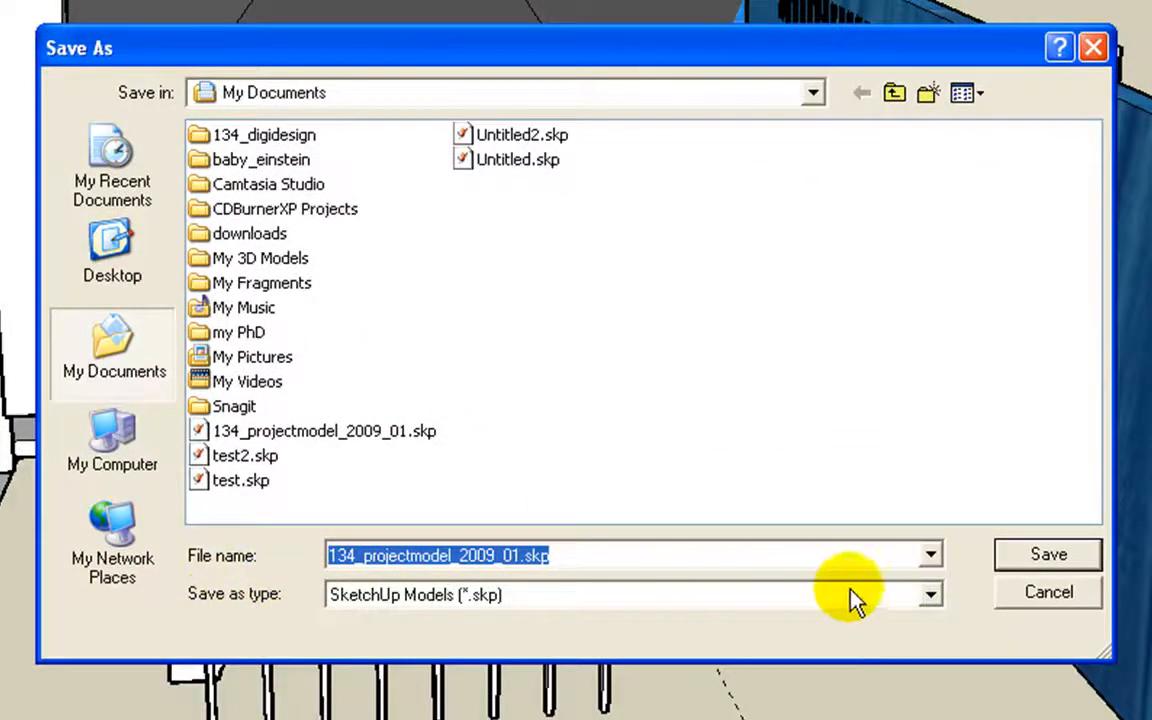
{"action": "left_click", "coordinate": [928, 594]}
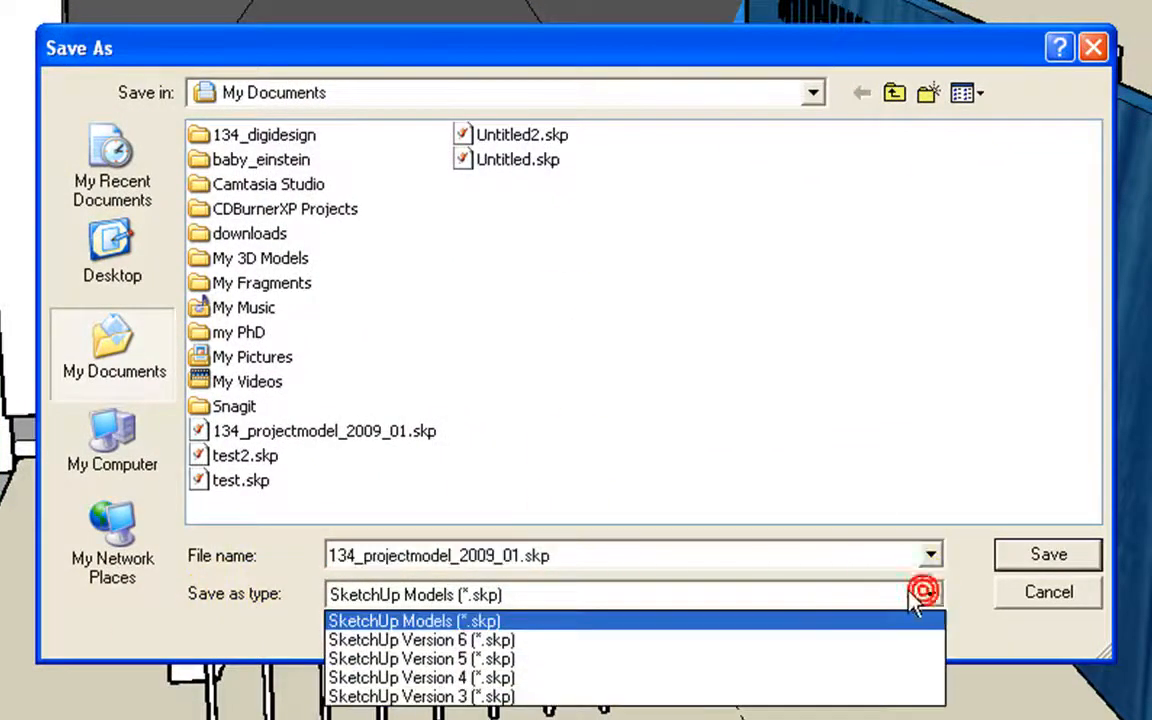
{"action": "left_click", "coordinate": [545, 641]}
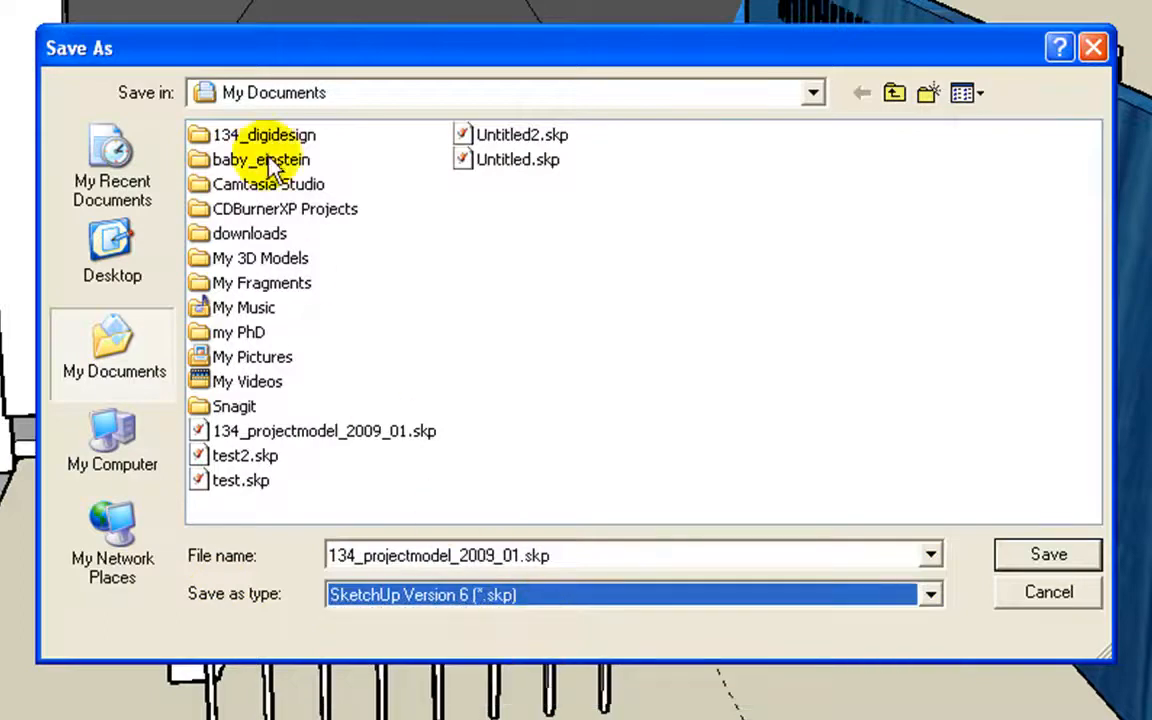
{"action": "left_click", "coordinate": [241, 130]}
{"action": "double_click", "coordinate": [233, 136]}
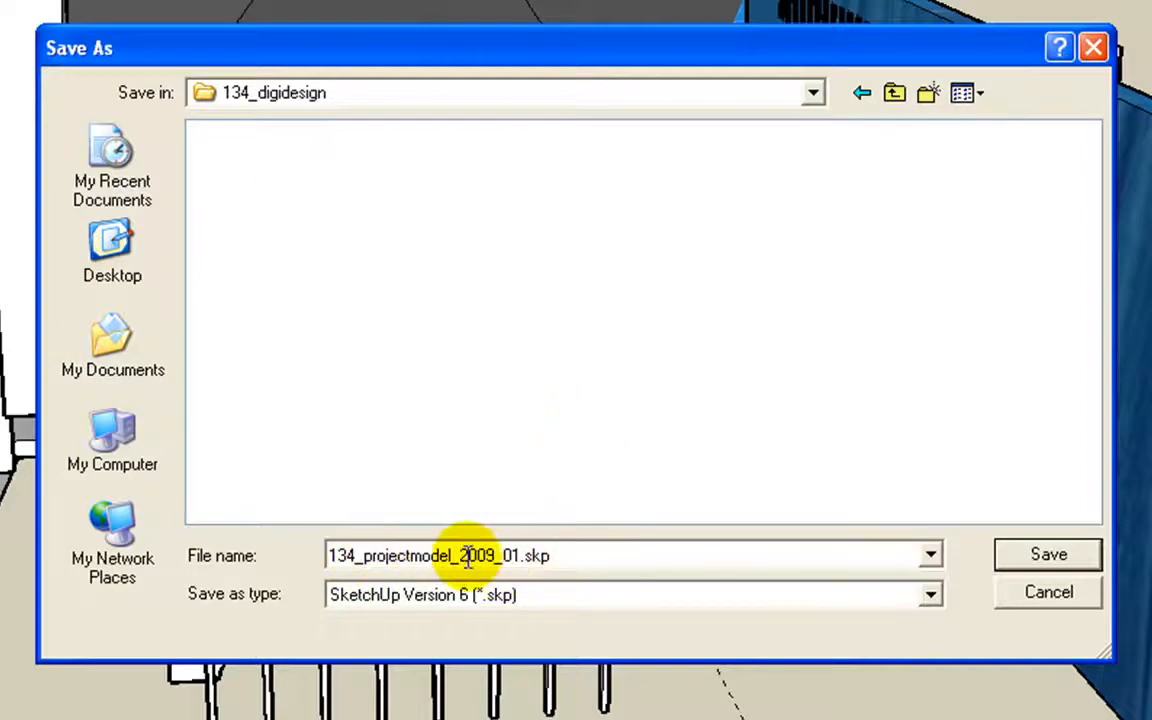
{"action": "double_click", "coordinate": [411, 553]}
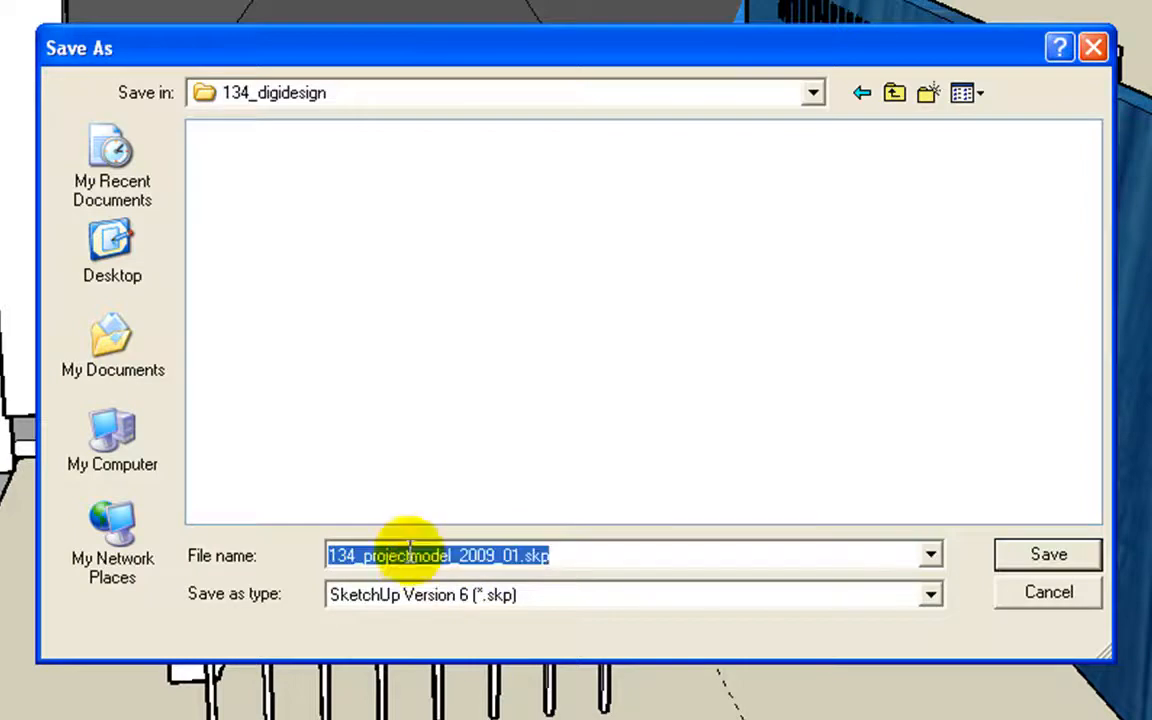
{"action": "left_click", "coordinate": [411, 553]}
{"action": "type", "text": "2"}
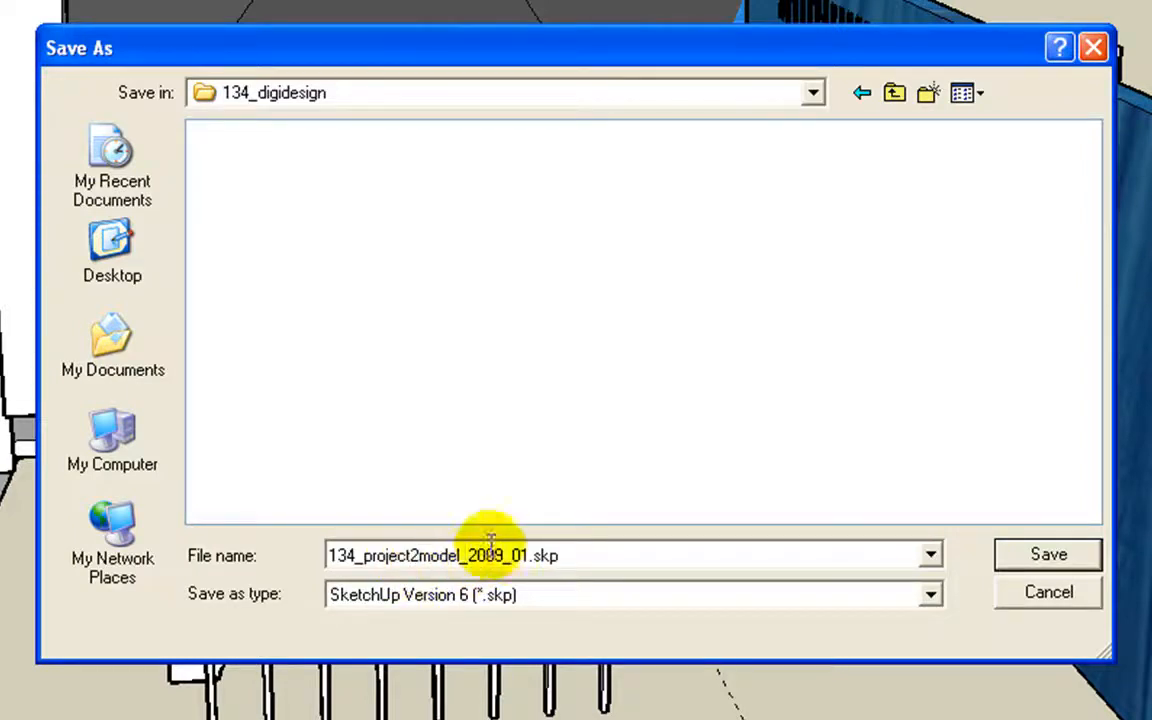
{"action": "left_click", "coordinate": [1040, 558]}
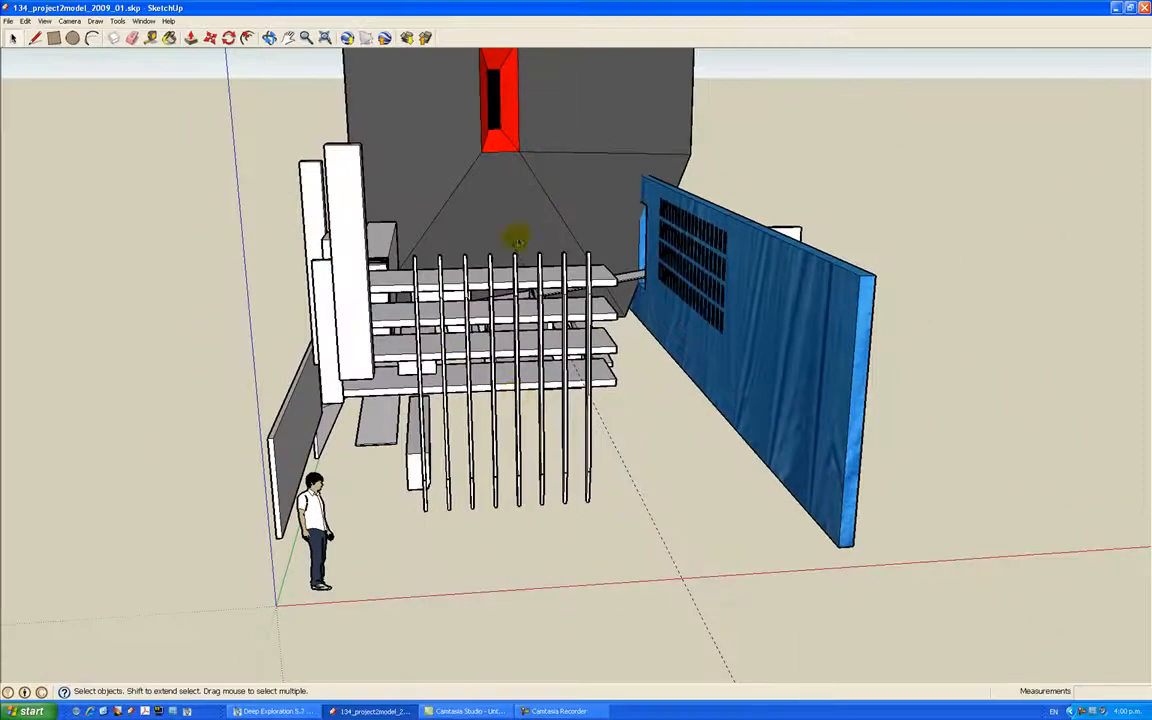
Step: Minimize the modelling window and switch to Deep Exploration
{"action": "left_click", "coordinate": [1116, 8]}
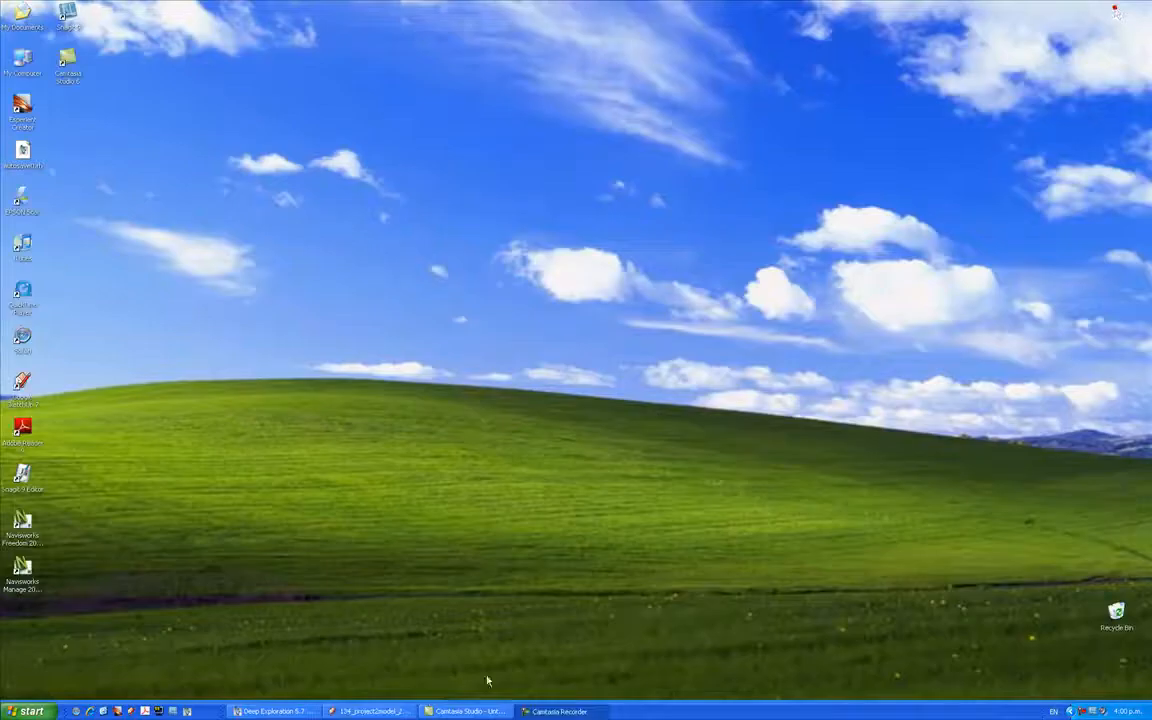
{"action": "left_click", "coordinate": [268, 711]}
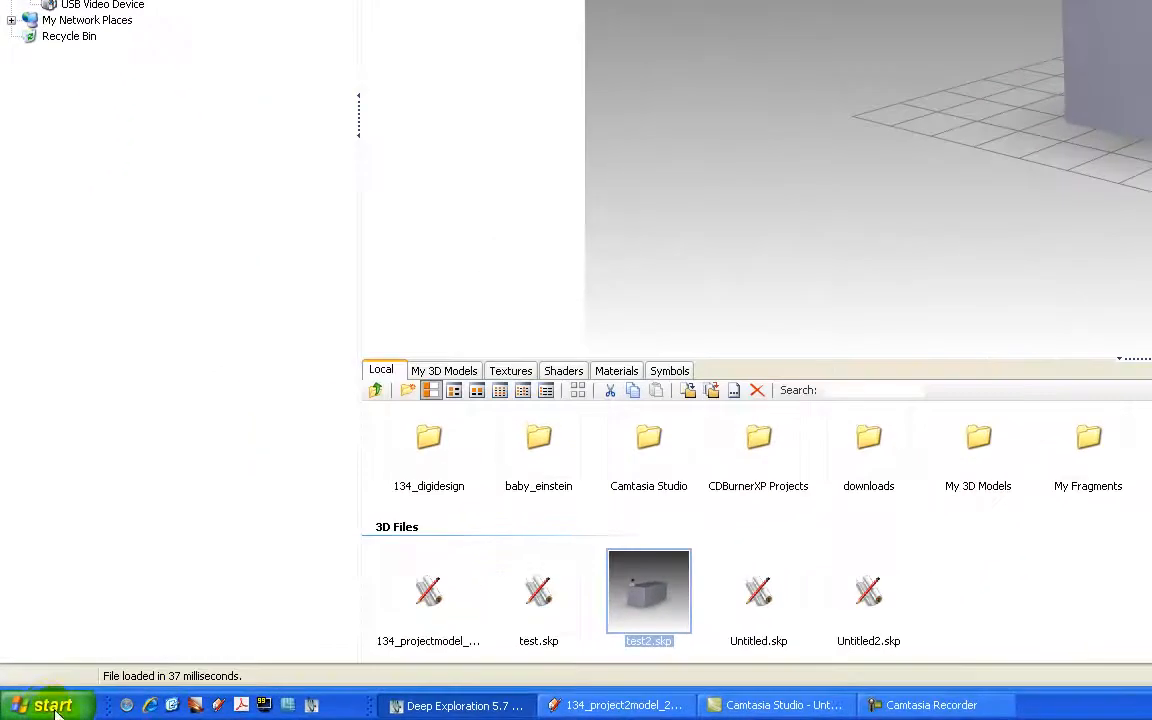
{"action": "left_click", "coordinate": [36, 709]}
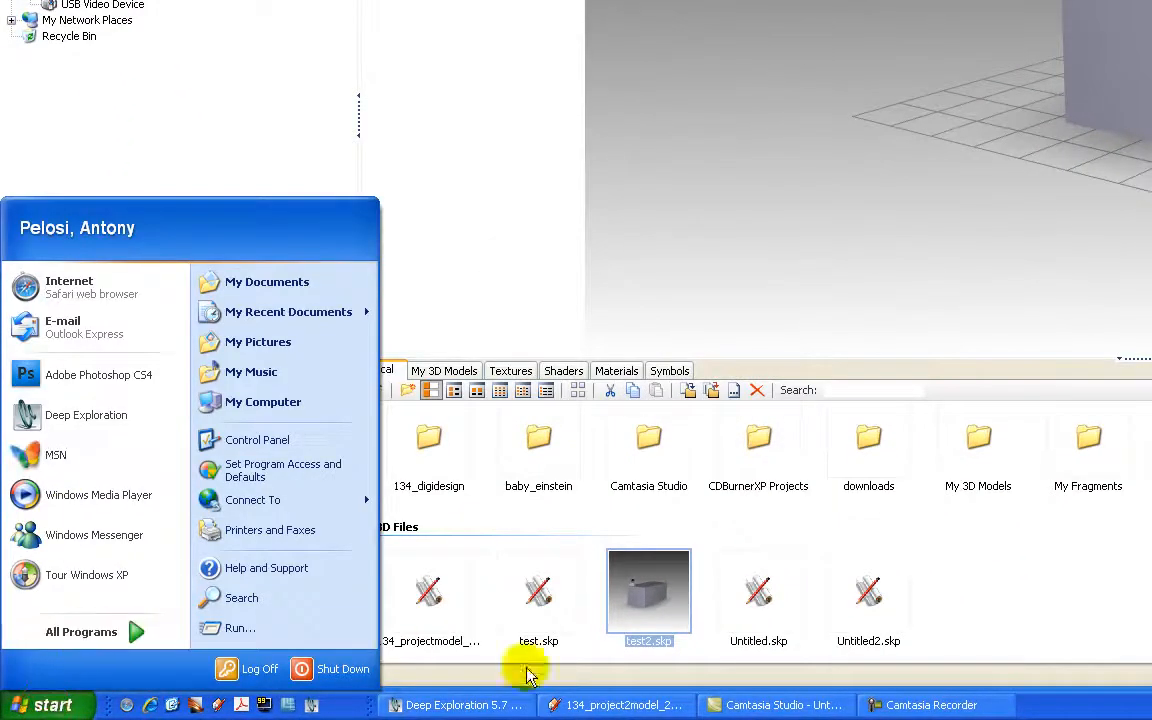
{"action": "left_click", "coordinate": [463, 702]}
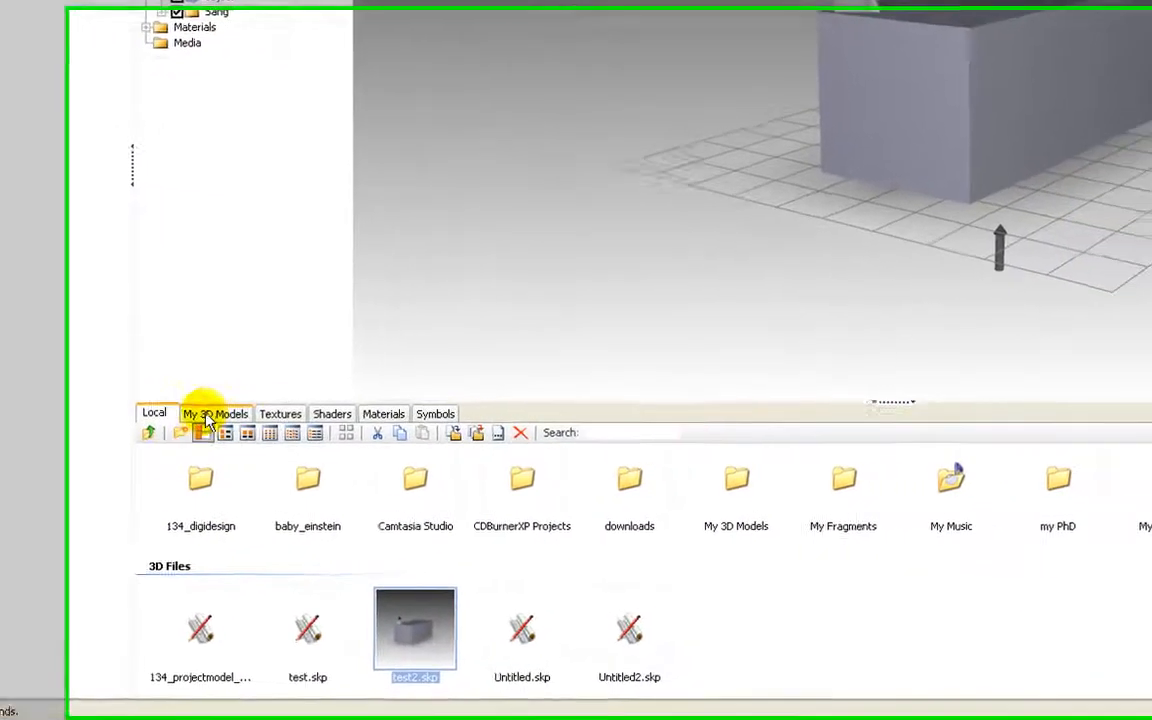
Step: Browse the library collections of textures, shaders, materials and symbols
{"action": "left_click", "coordinate": [323, 415]}
{"action": "left_click", "coordinate": [215, 416]}
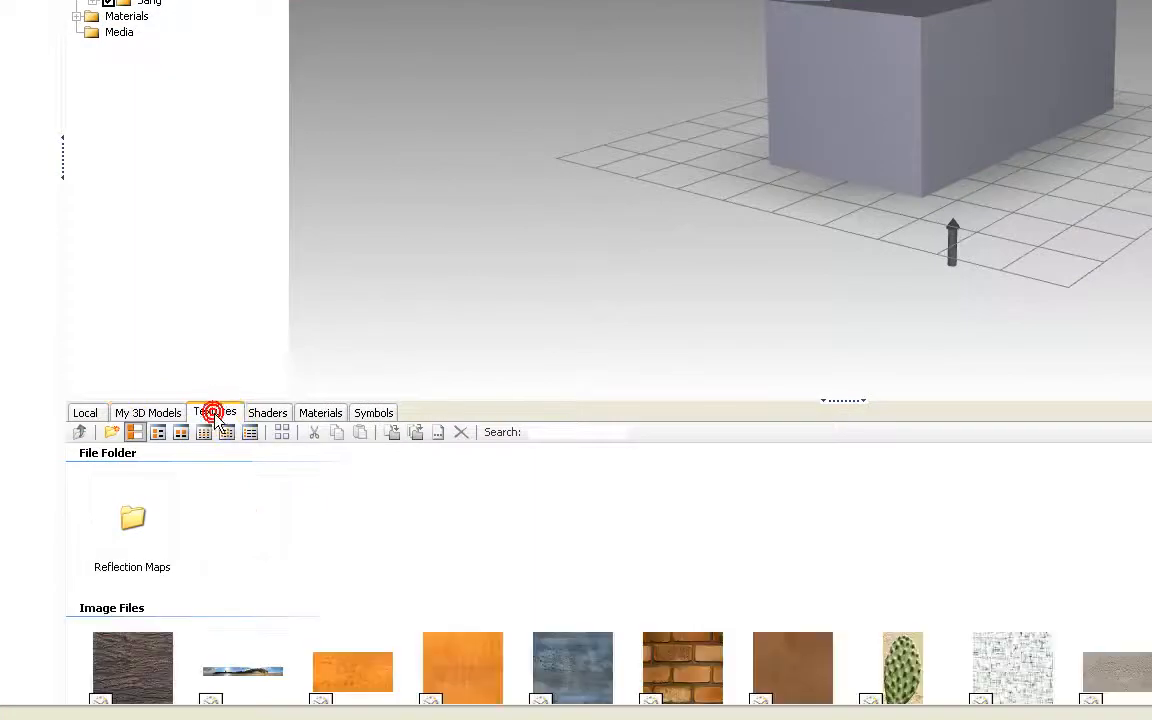
{"action": "left_click", "coordinate": [268, 416]}
{"action": "left_click", "coordinate": [318, 414]}
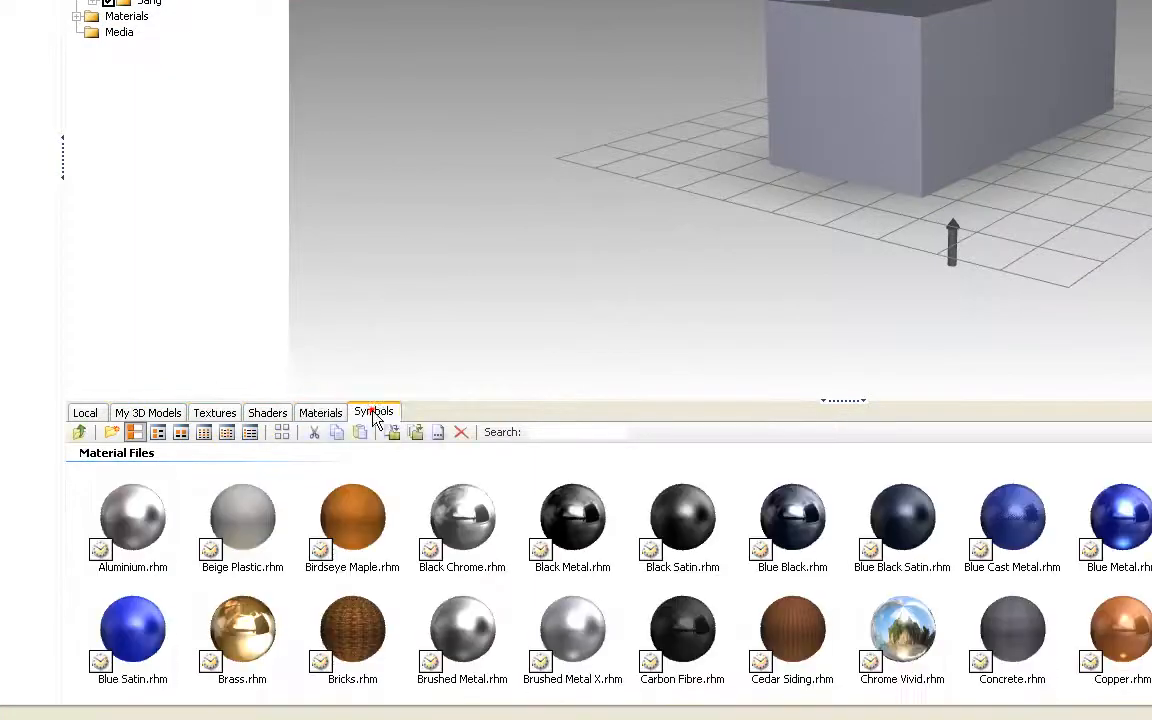
{"action": "left_click", "coordinate": [373, 416]}
{"action": "left_click", "coordinate": [319, 415]}
{"action": "left_click", "coordinate": [213, 416]}
{"action": "left_click", "coordinate": [305, 414]}
{"action": "left_click", "coordinate": [200, 415]}
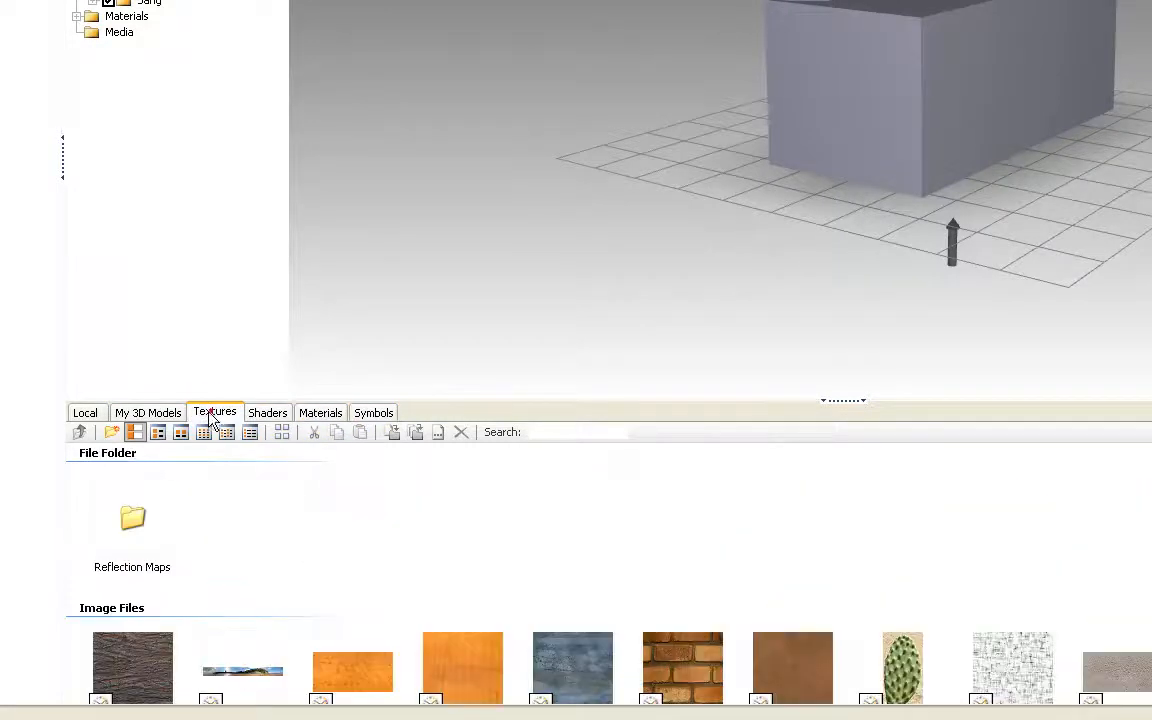
Step: Load 134_project2model_2009_01.skp from the local 134_digidesign folder
{"action": "left_click", "coordinate": [86, 414]}
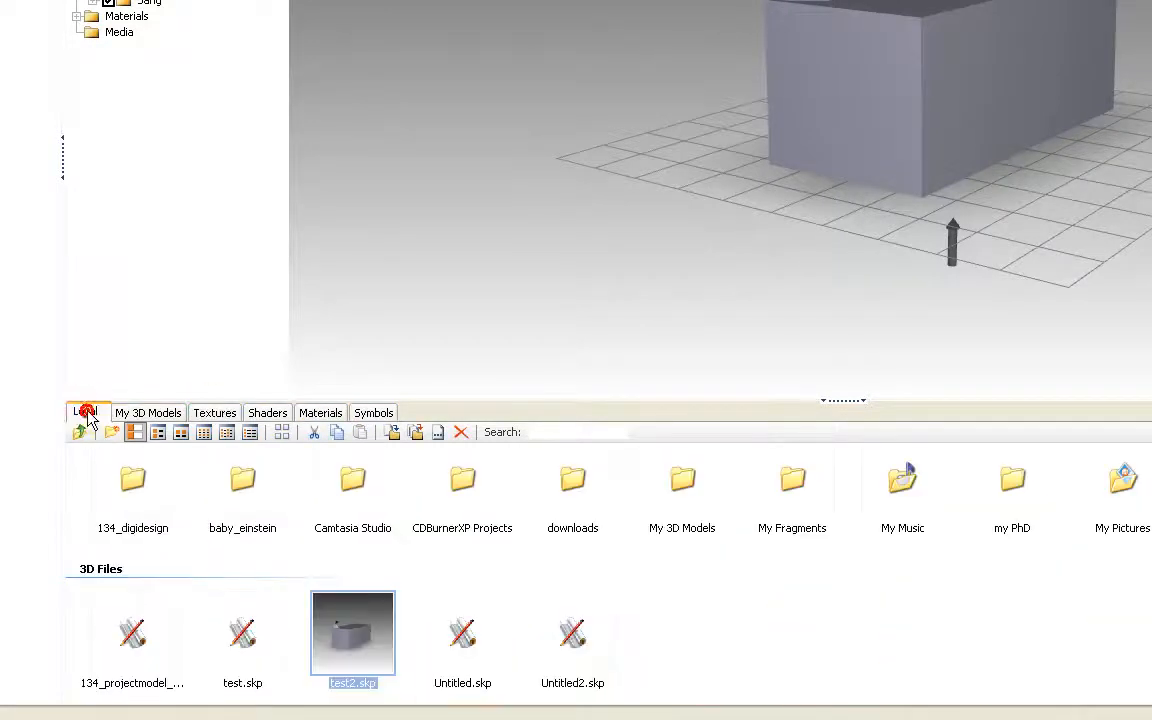
{"action": "double_click", "coordinate": [130, 495]}
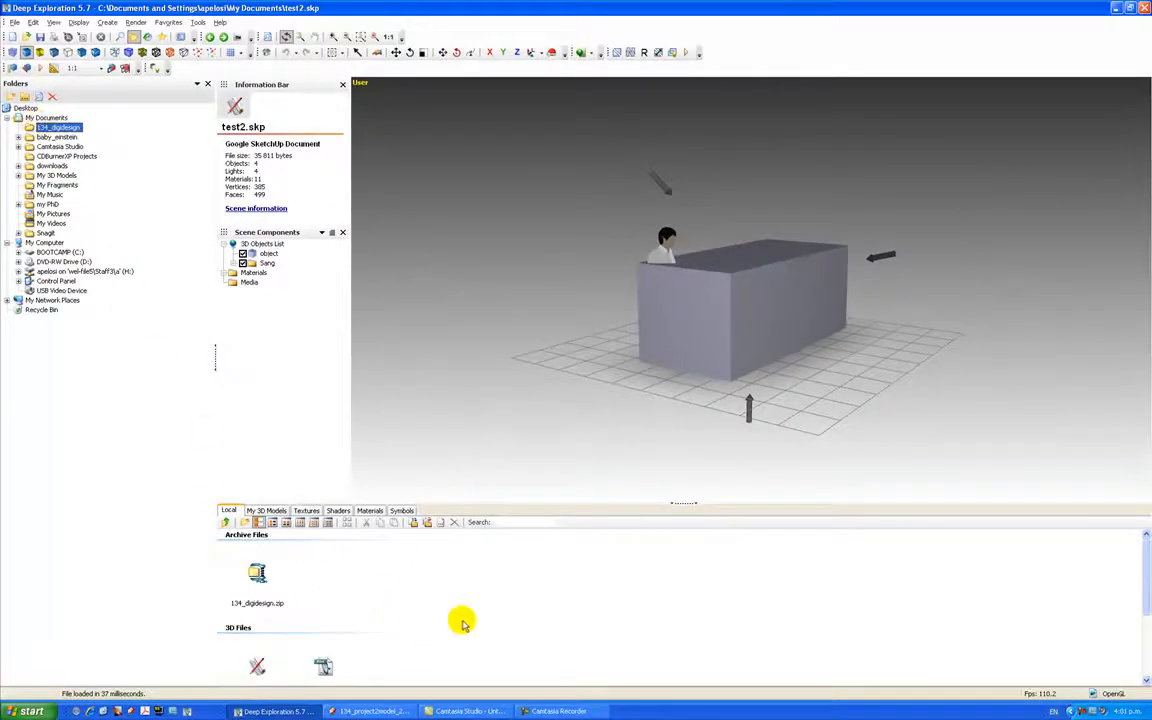
{"action": "scroll", "coordinate": [469, 600], "scroll_direction": "down", "scroll_amount": 3}
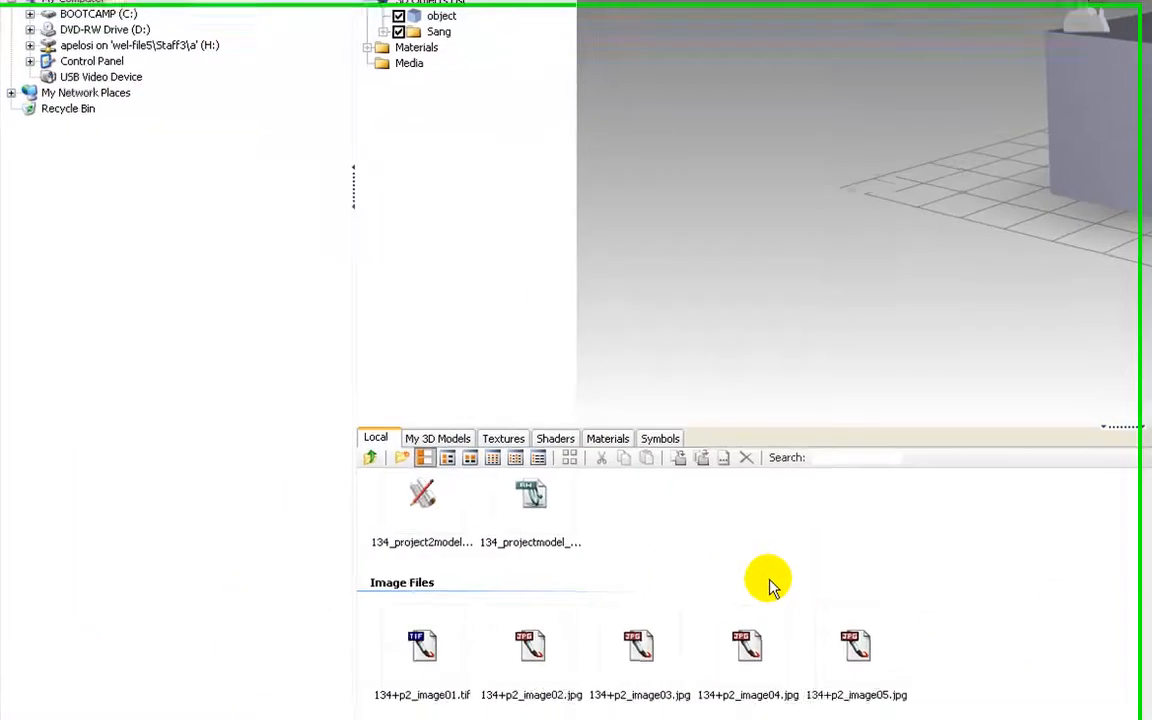
{"action": "scroll", "coordinate": [462, 600], "scroll_direction": "up", "scroll_amount": 3}
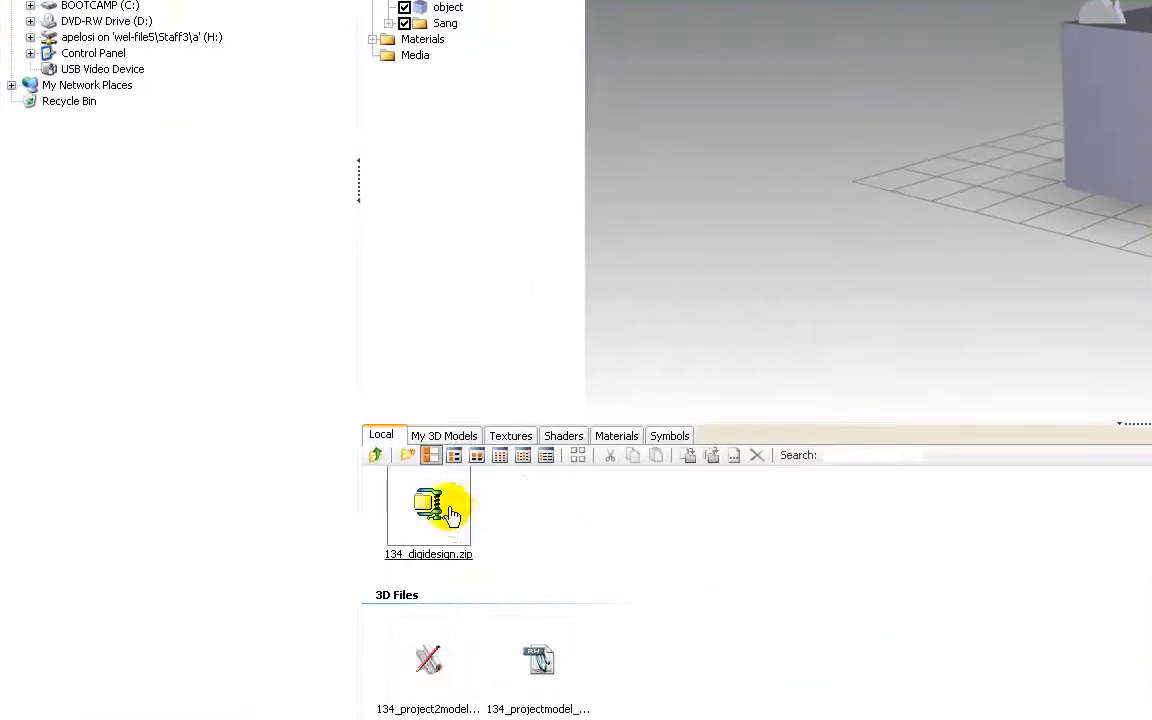
{"action": "double_click", "coordinate": [424, 660]}
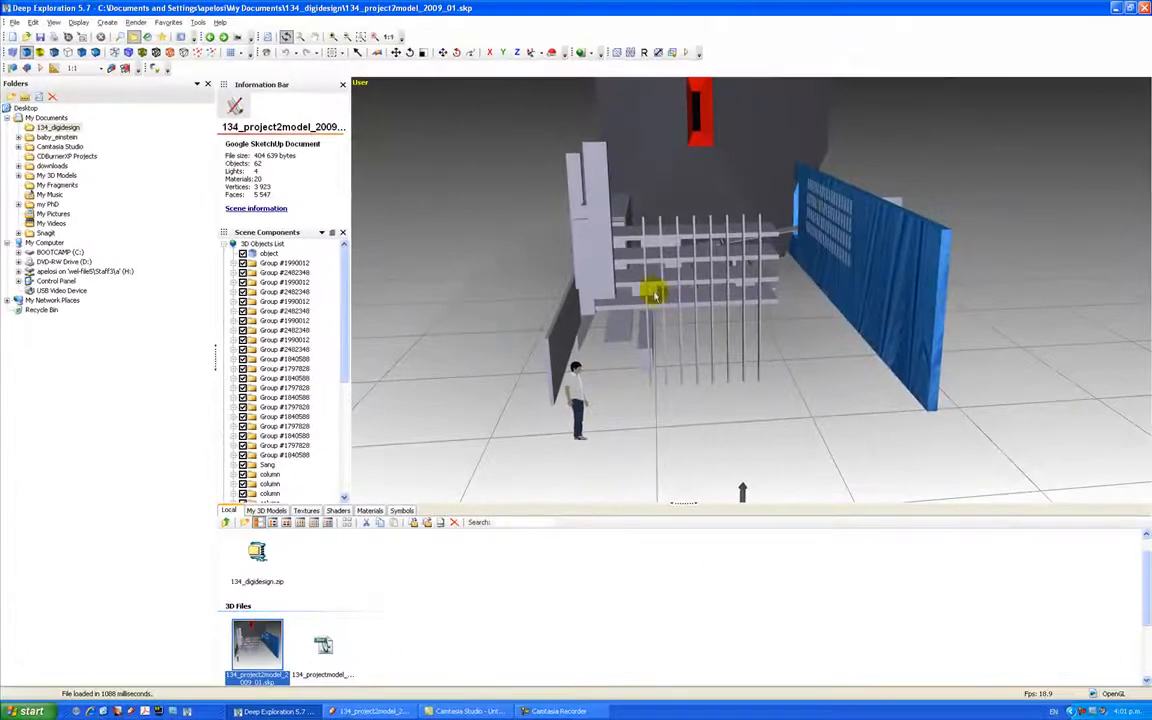
Step: Select the blue textured wall panel in the scene and view its transformation properties
{"action": "left_click_drag", "start_coordinate": [648, 283], "coordinate": [600, 330]}
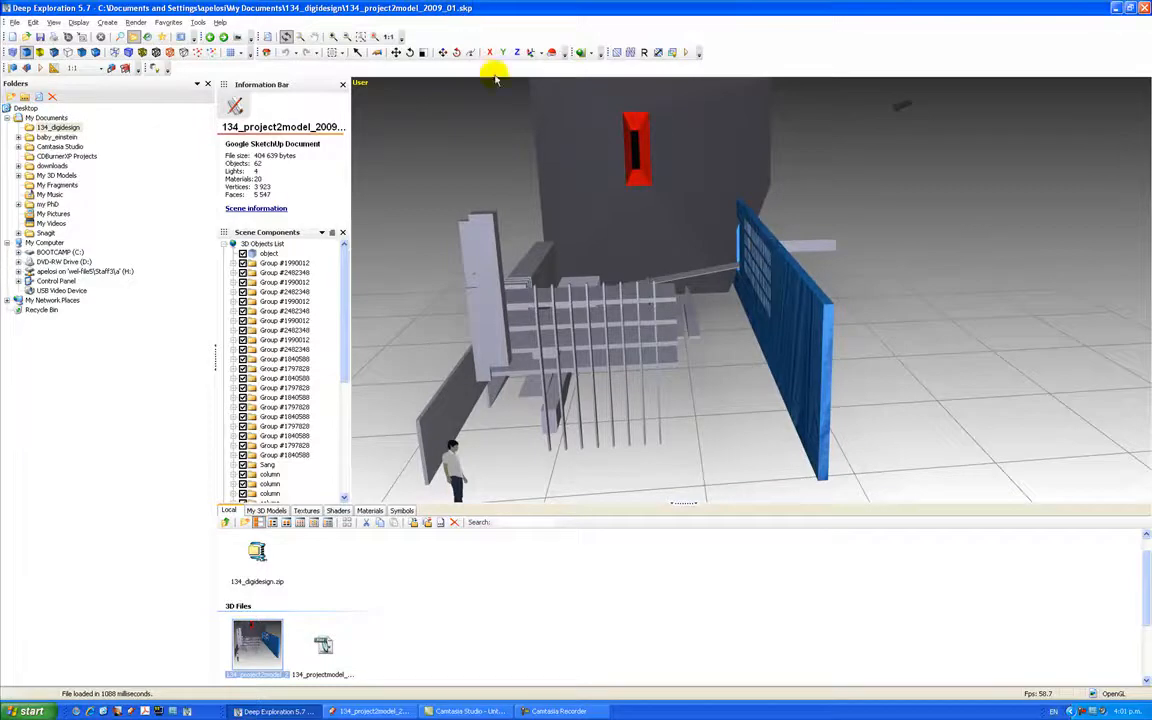
{"action": "left_click_drag", "start_coordinate": [789, 404], "coordinate": [692, 378]}
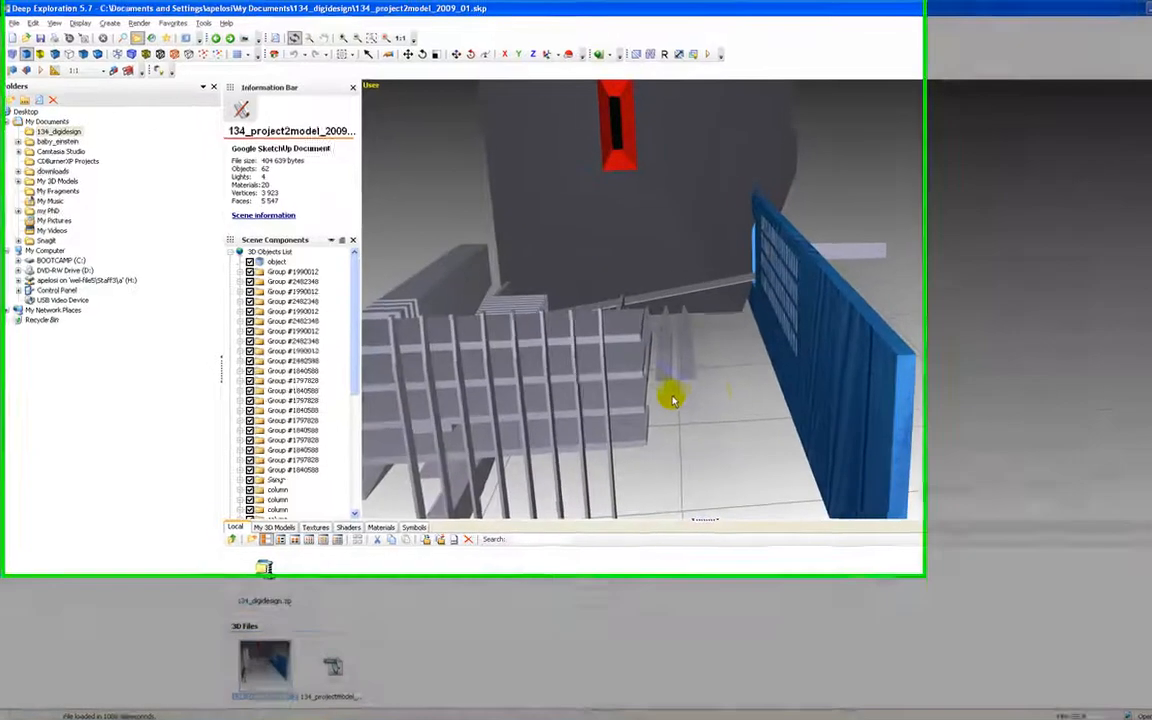
{"action": "left_click_drag", "start_coordinate": [805, 478], "coordinate": [947, 434]}
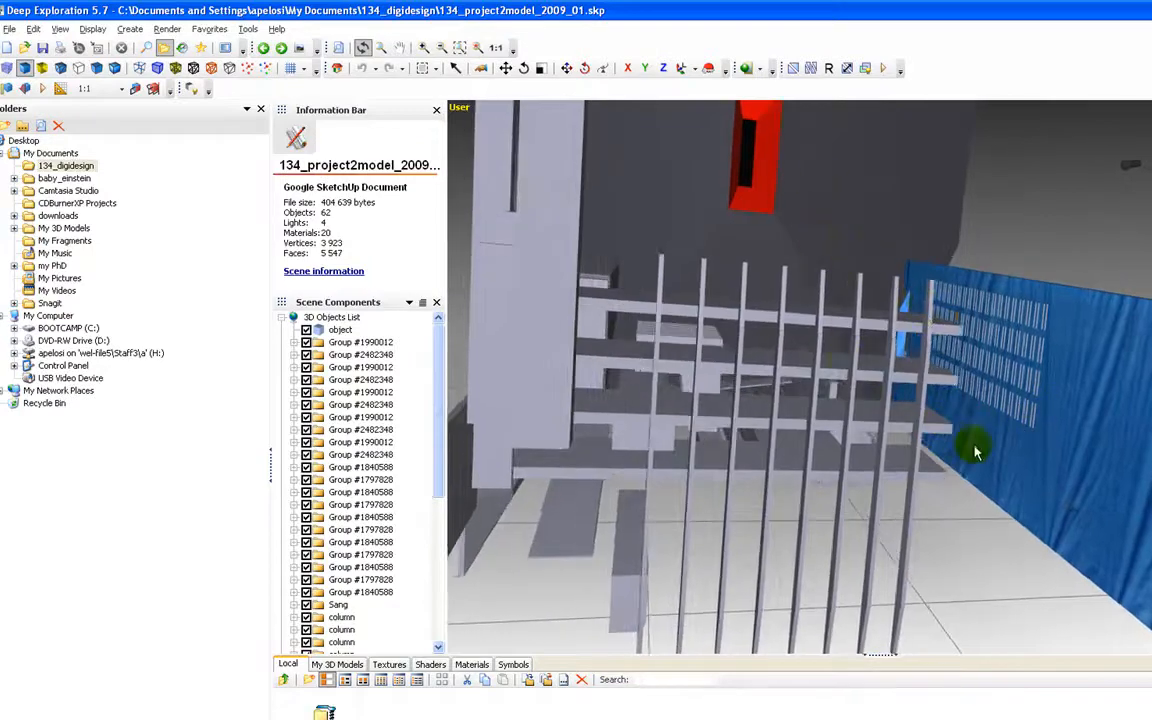
{"action": "scroll", "coordinate": [945, 440], "scroll_direction": "up", "scroll_amount": 5}
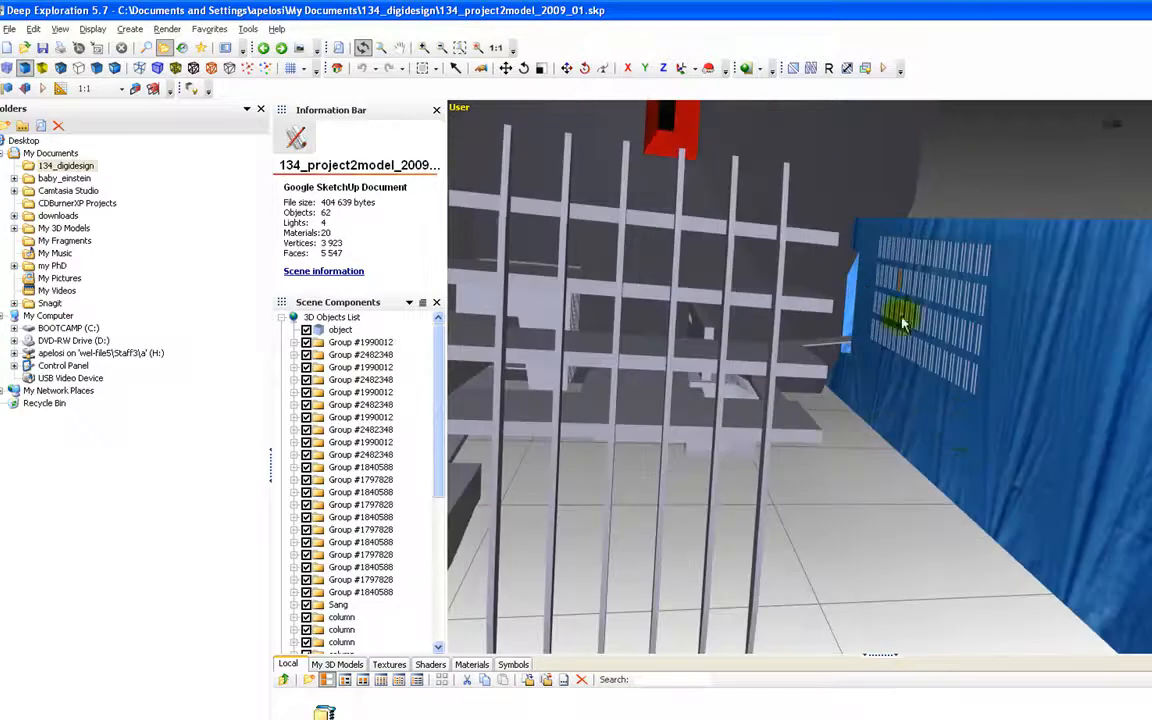
{"action": "left_click_drag", "start_coordinate": [840, 270], "coordinate": [893, 383]}
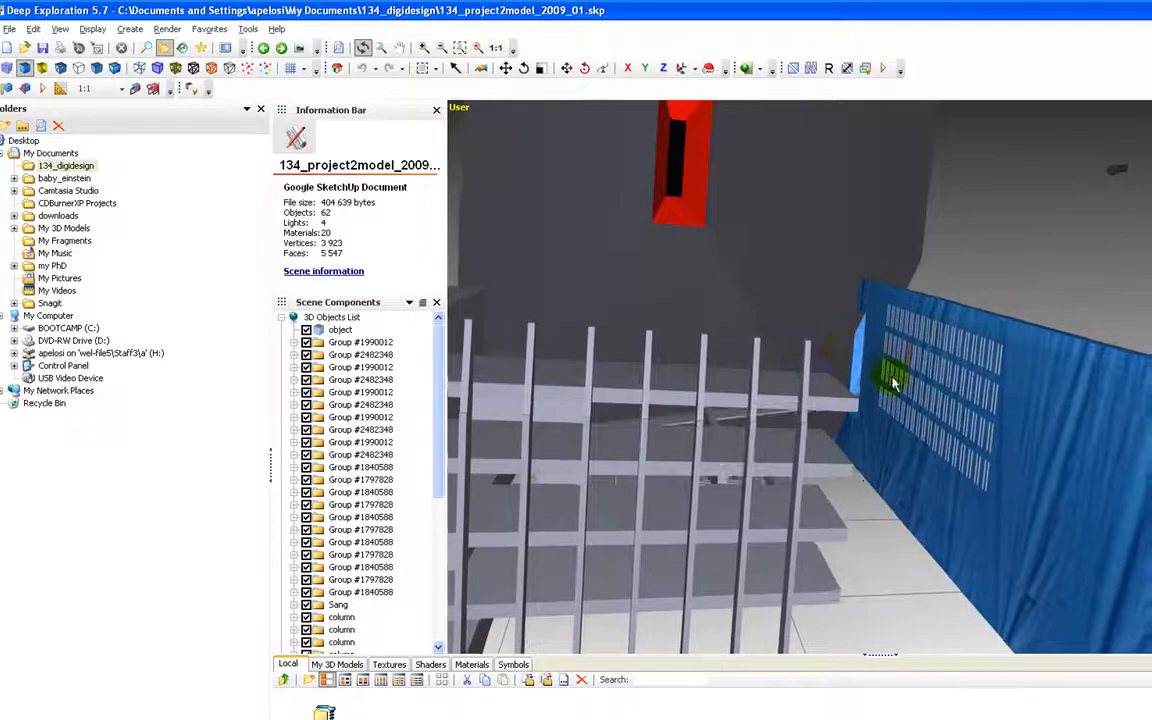
{"action": "left_click", "coordinate": [1090, 470]}
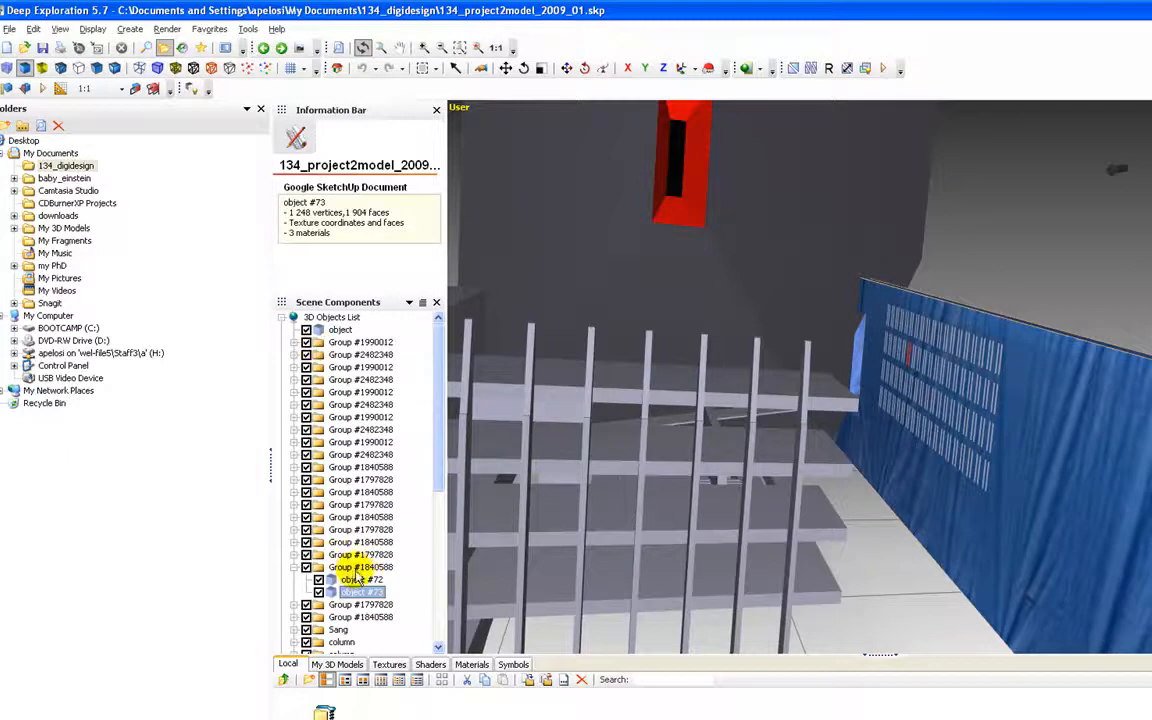
{"action": "double_click", "coordinate": [1064, 476]}
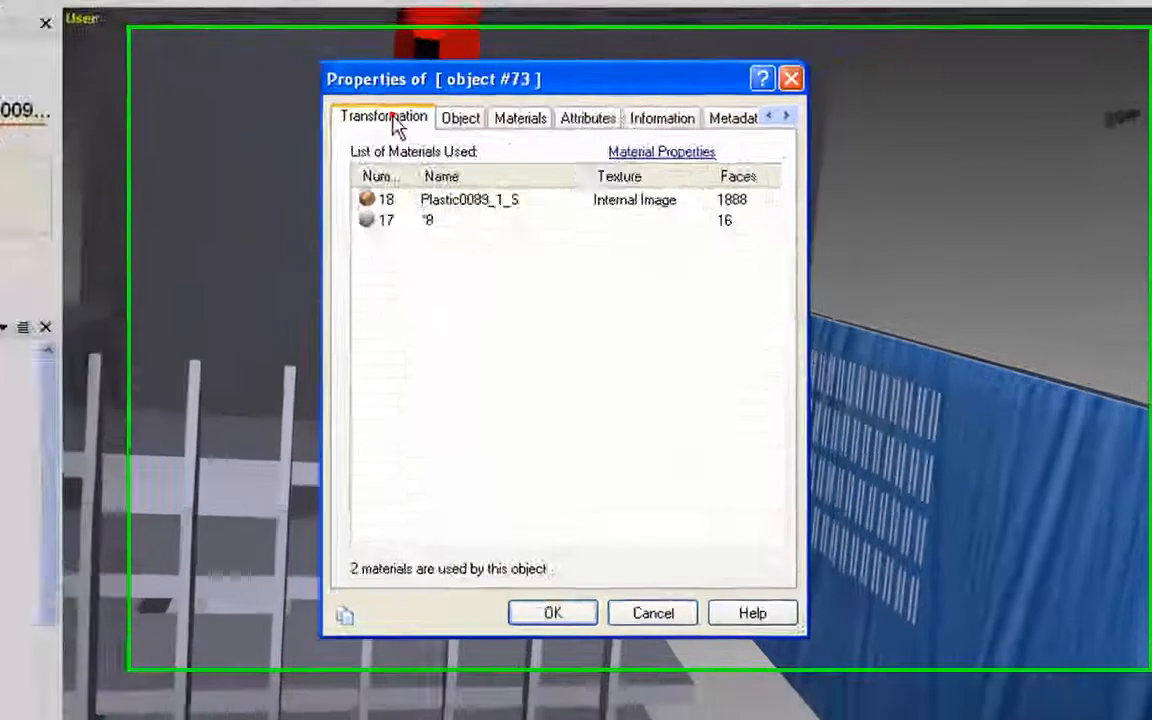
{"action": "left_click", "coordinate": [650, 170]}
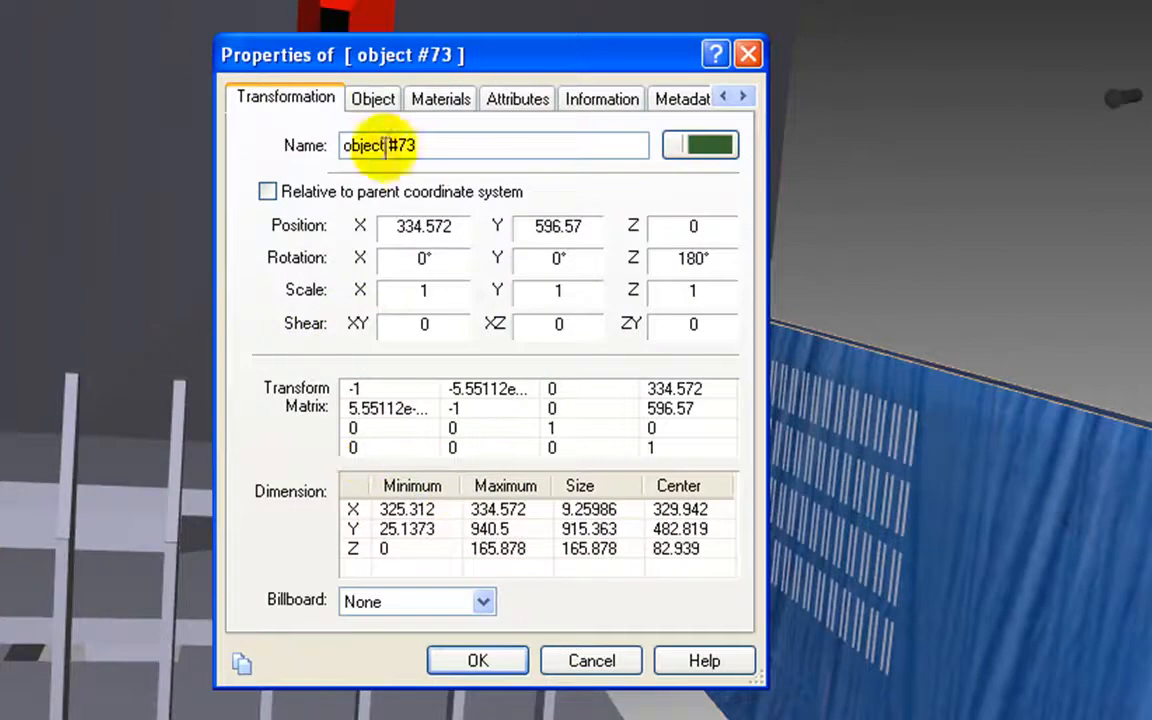
Step: Set the panel's Plastic0089_1_S material to raytrace reflection 43, specular level 37, glossiness 18 and index of refraction 2
{"action": "left_click", "coordinate": [428, 100]}
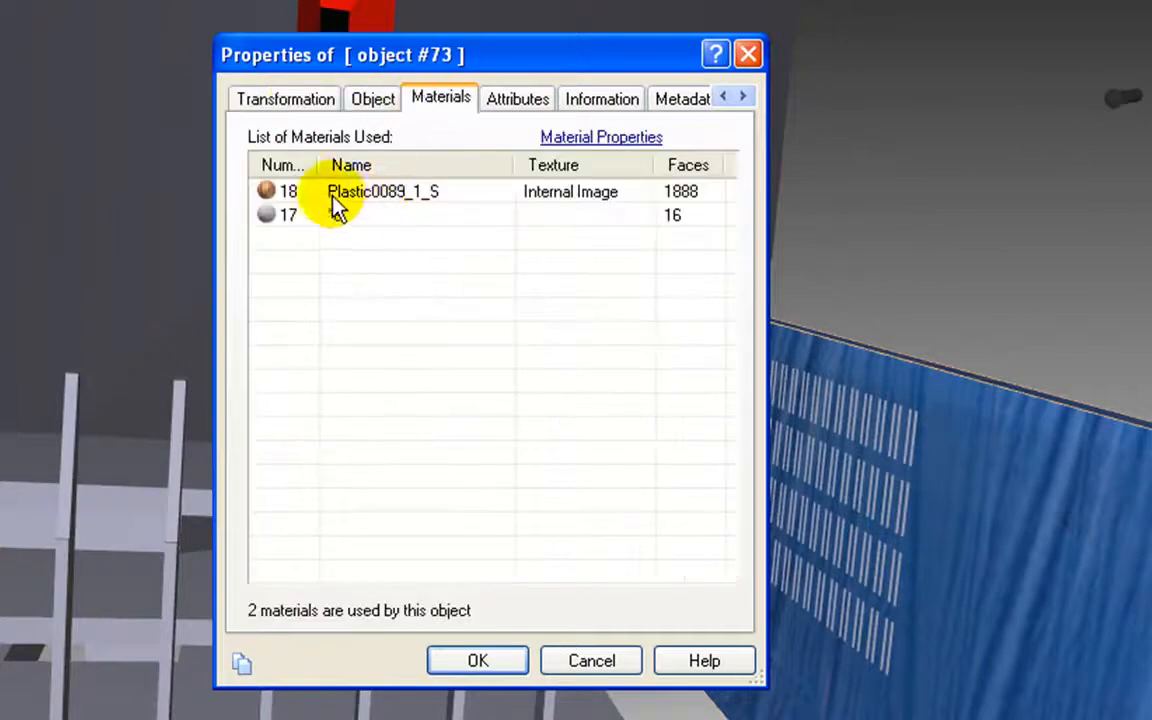
{"action": "left_click", "coordinate": [380, 195]}
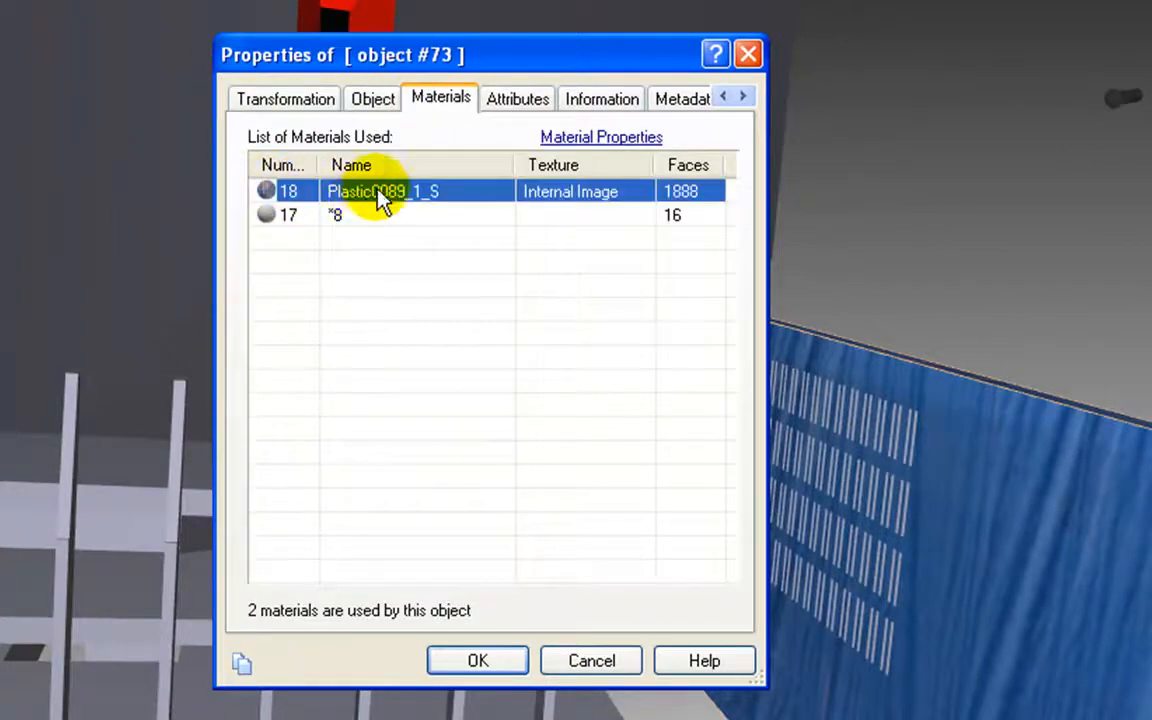
{"action": "double_click", "coordinate": [373, 195]}
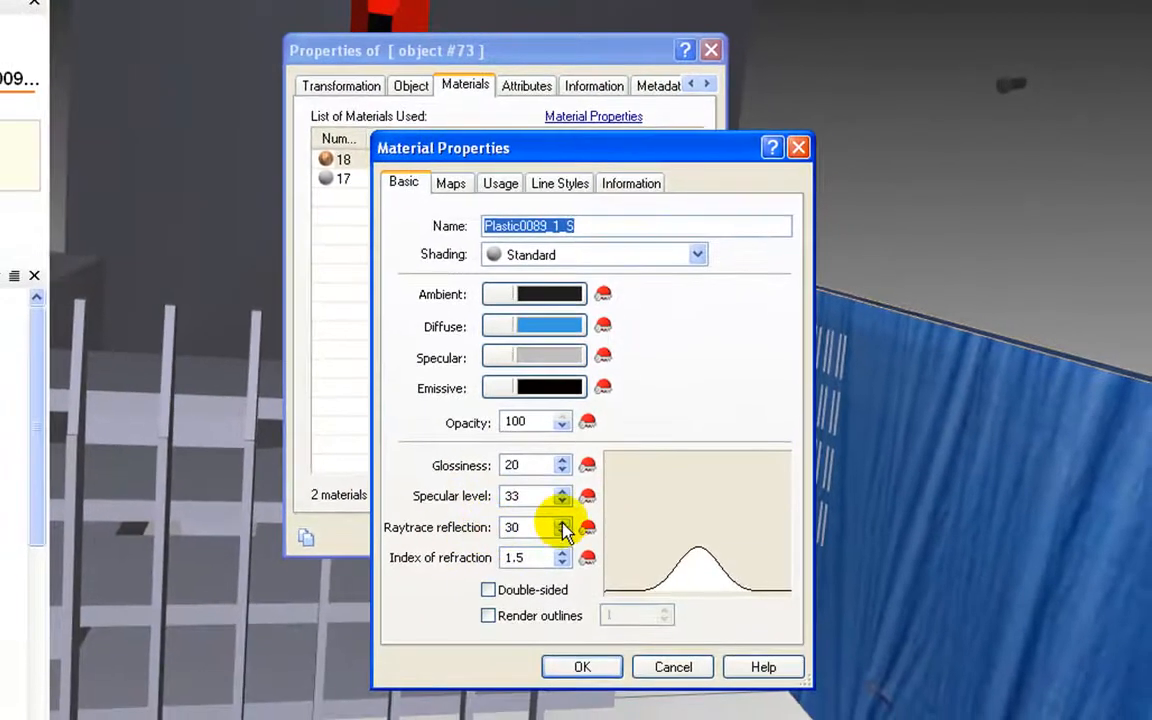
{"action": "left_click", "coordinate": [563, 522]}
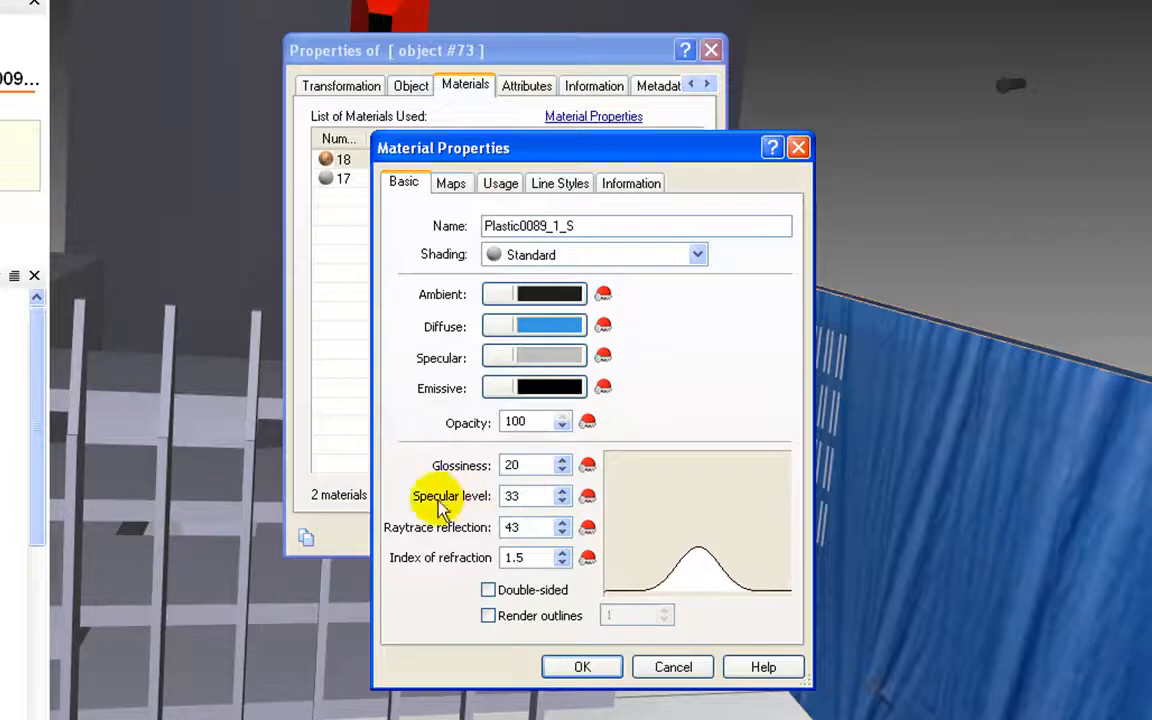
{"action": "left_click", "coordinate": [564, 493]}
{"action": "left_click", "coordinate": [564, 493]}
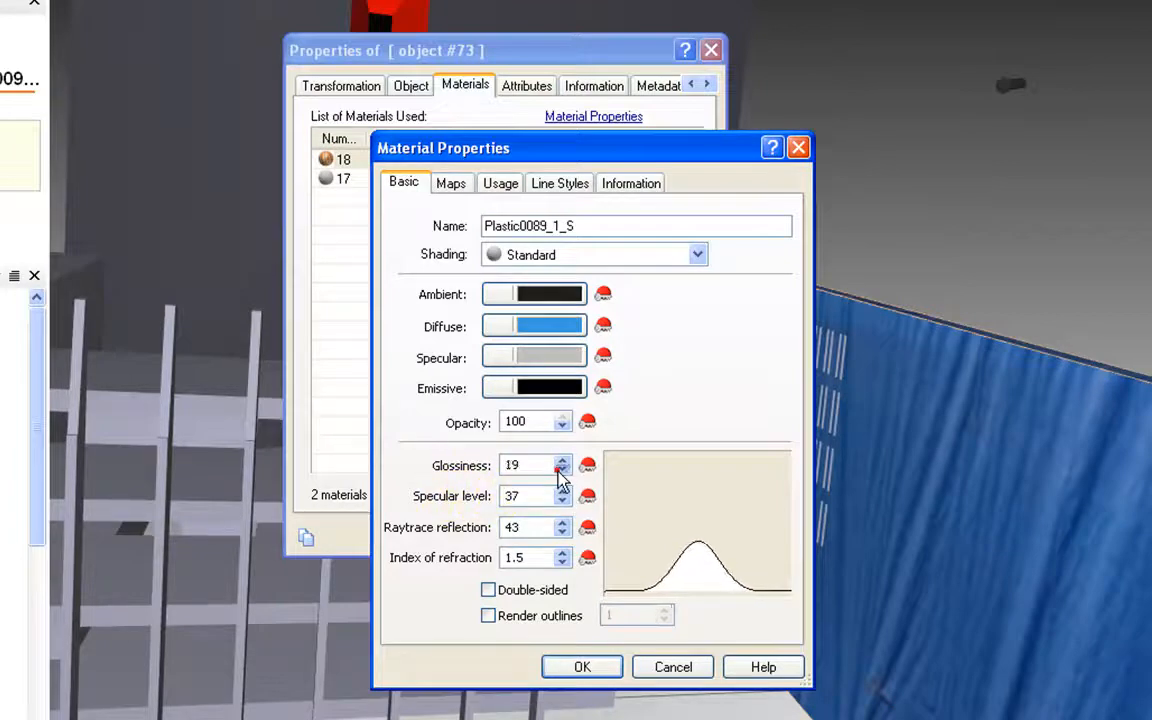
{"action": "left_click", "coordinate": [563, 553]}
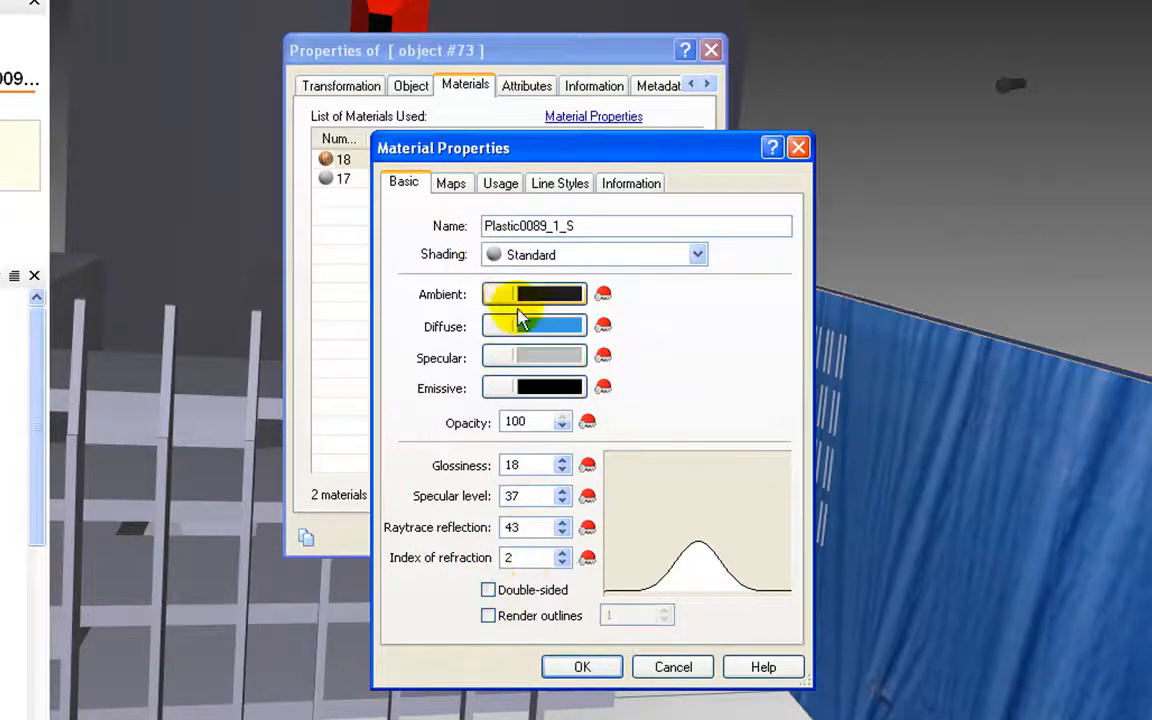
Step: Scale the Plastic0089_1_S diffuse map to 1.5 in U and 1.7 in V, and apply the panel's material changes
{"action": "left_click", "coordinate": [451, 185]}
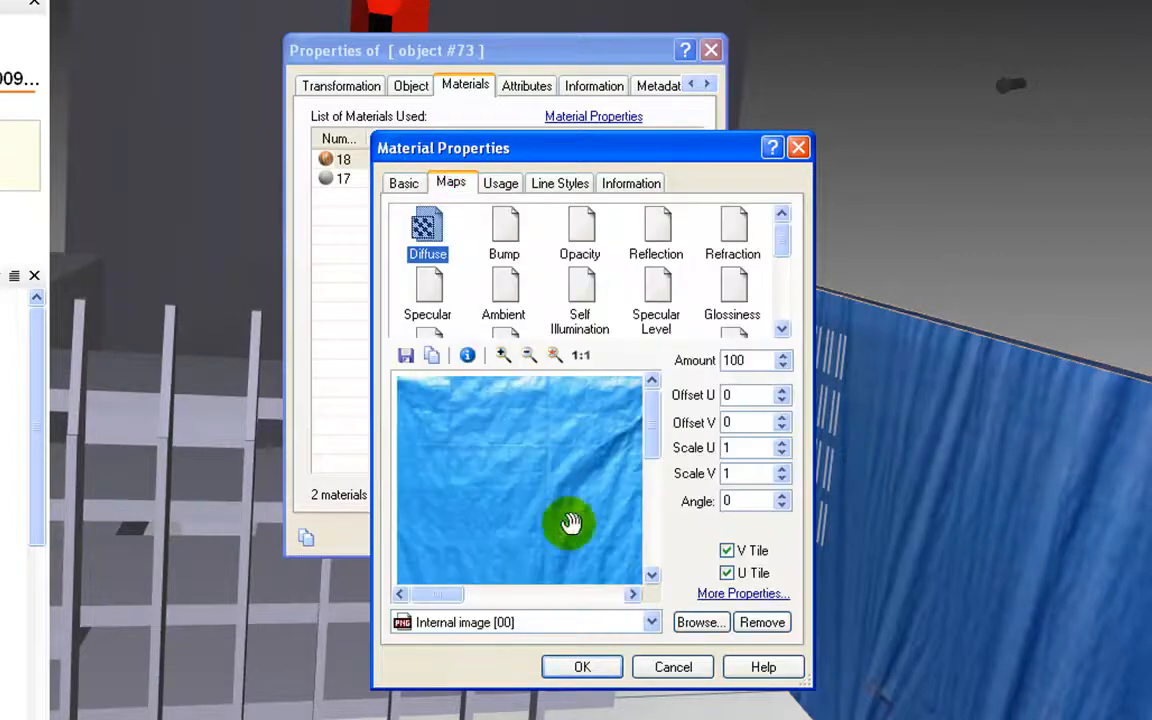
{"action": "left_click", "coordinate": [782, 444]}
{"action": "left_click", "coordinate": [782, 444]}
{"action": "left_click", "coordinate": [782, 444]}
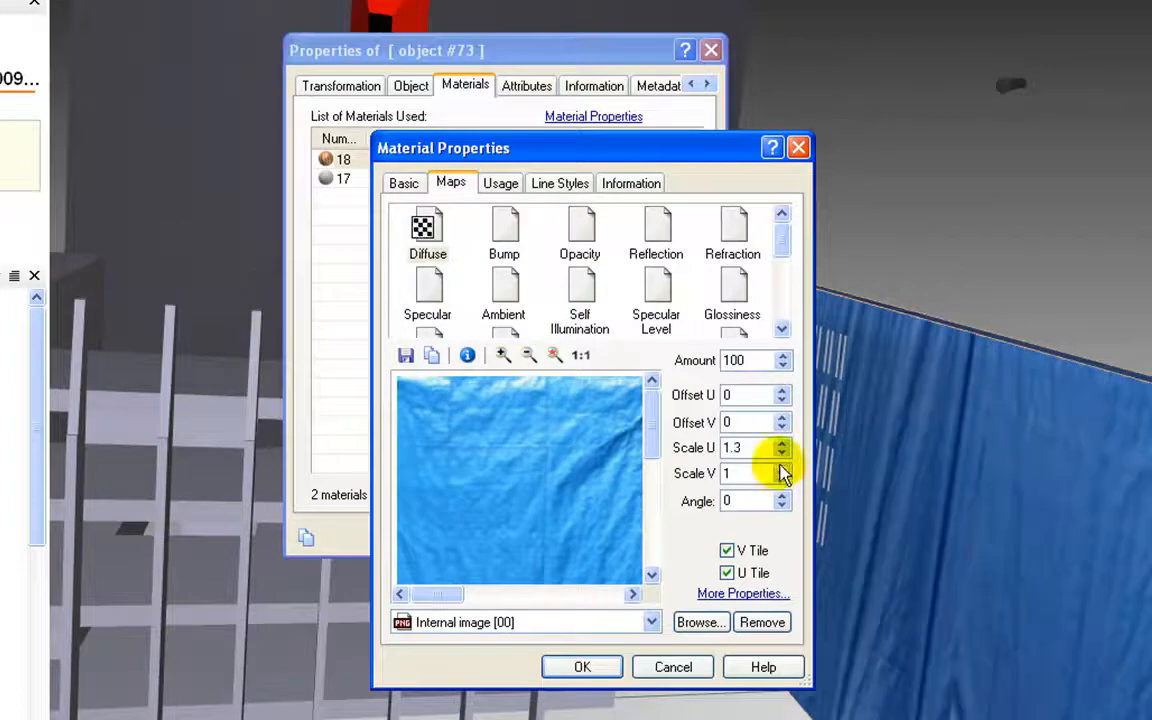
{"action": "left_click", "coordinate": [781, 469]}
{"action": "left_click", "coordinate": [781, 469]}
{"action": "left_click", "coordinate": [781, 469]}
{"action": "left_click", "coordinate": [781, 469]}
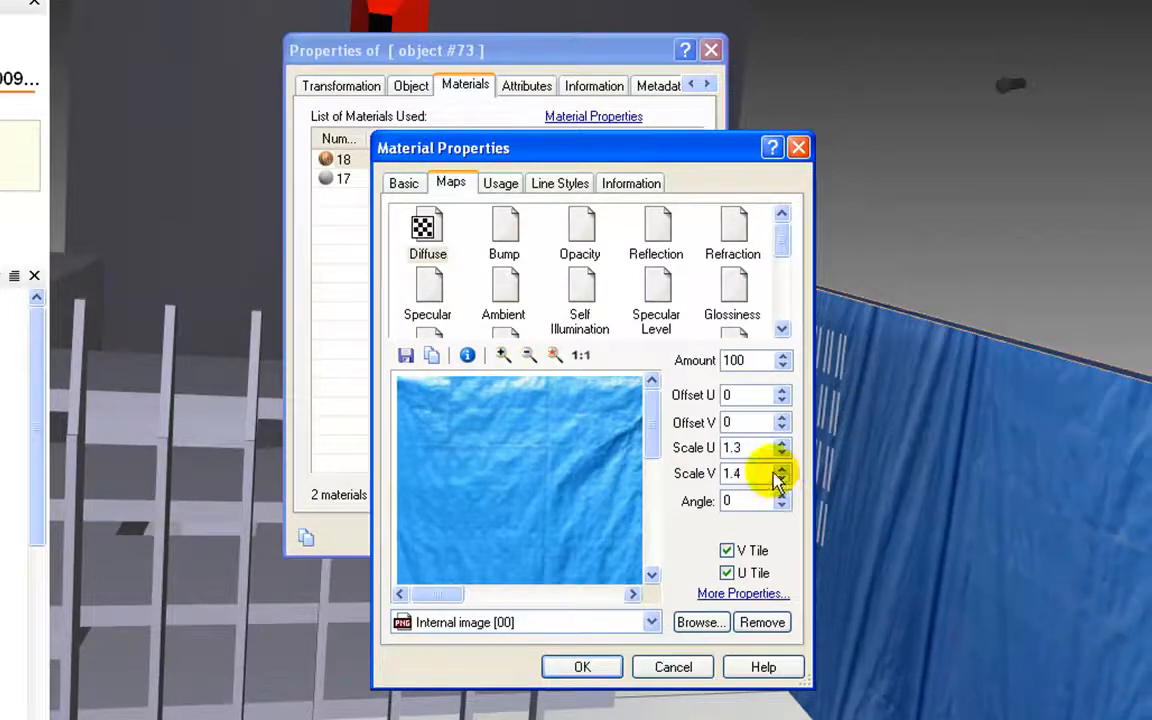
{"action": "left_click", "coordinate": [781, 469]}
{"action": "left_click", "coordinate": [781, 469]}
{"action": "left_click", "coordinate": [781, 469]}
{"action": "left_click", "coordinate": [781, 443]}
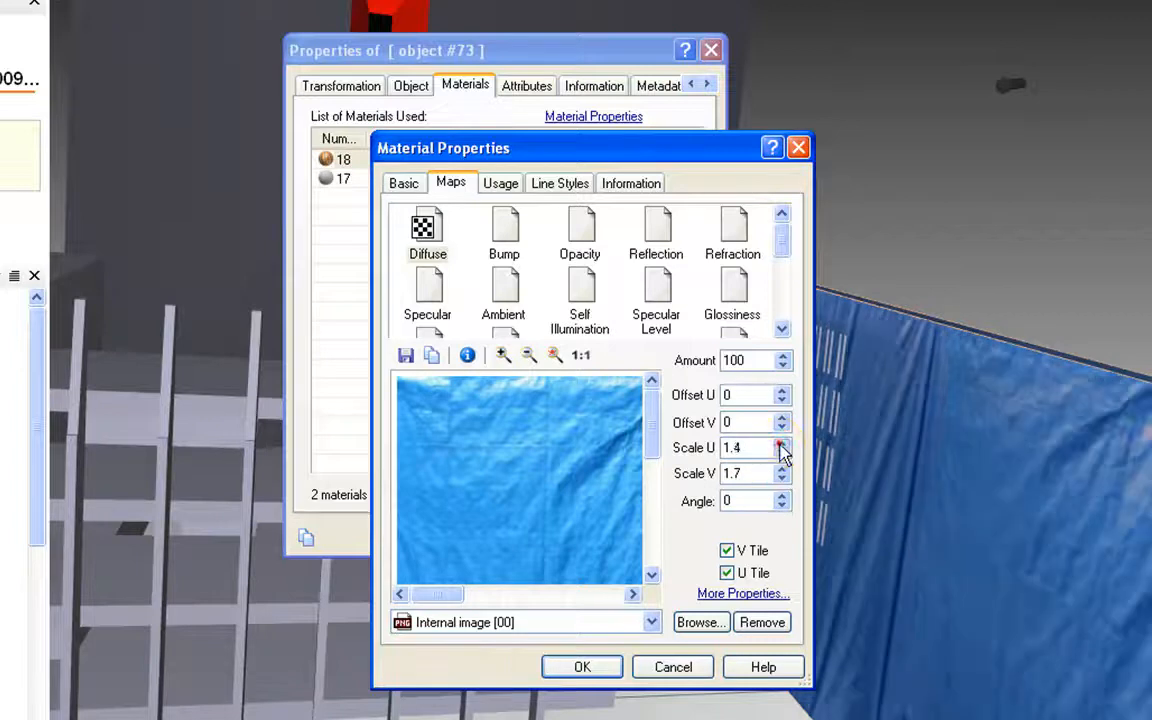
{"action": "left_click", "coordinate": [781, 443]}
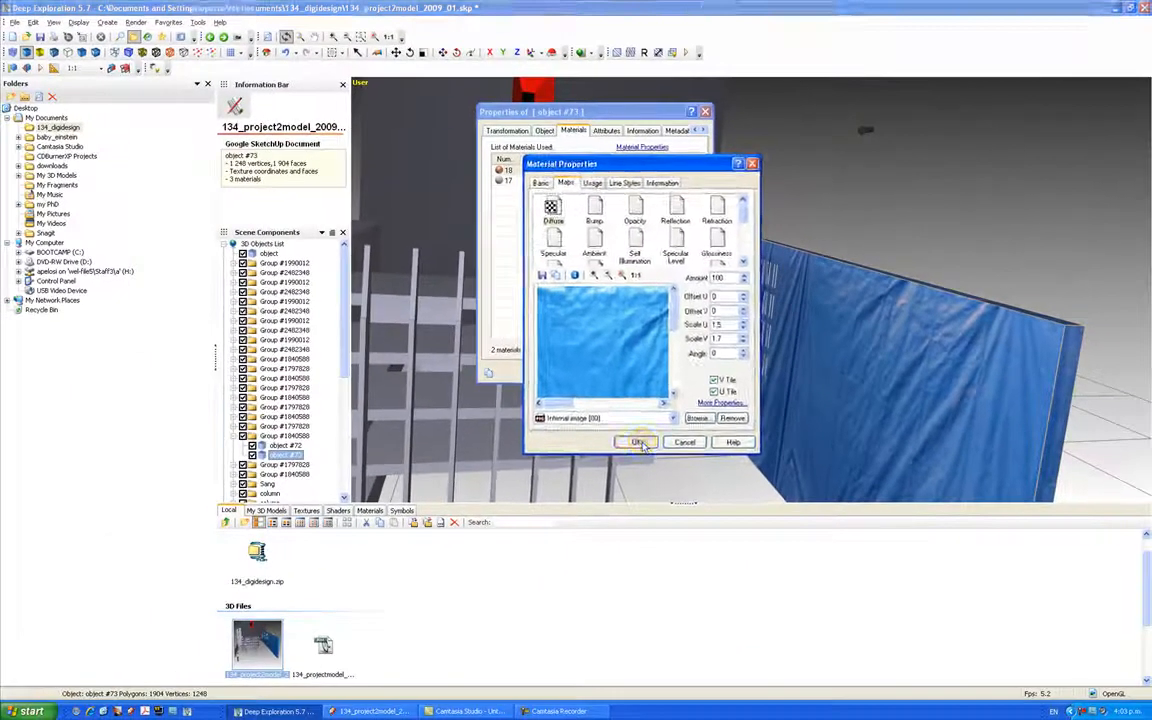
{"action": "left_click", "coordinate": [588, 668]}
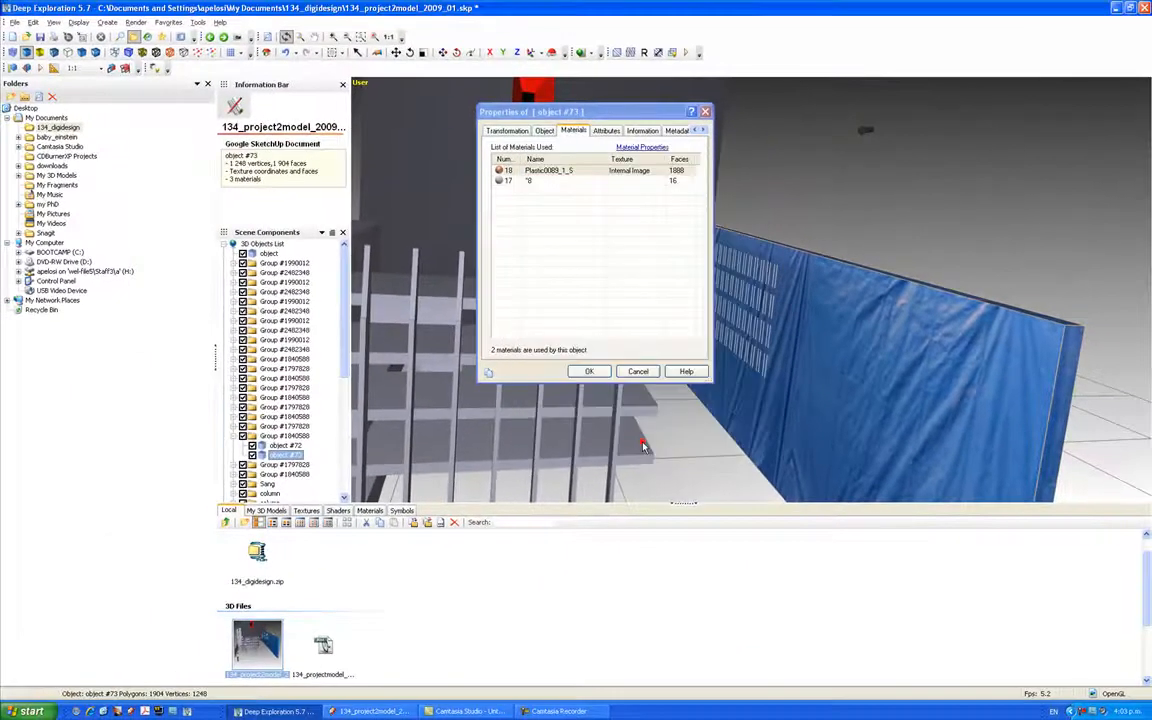
{"action": "left_click", "coordinate": [594, 373]}
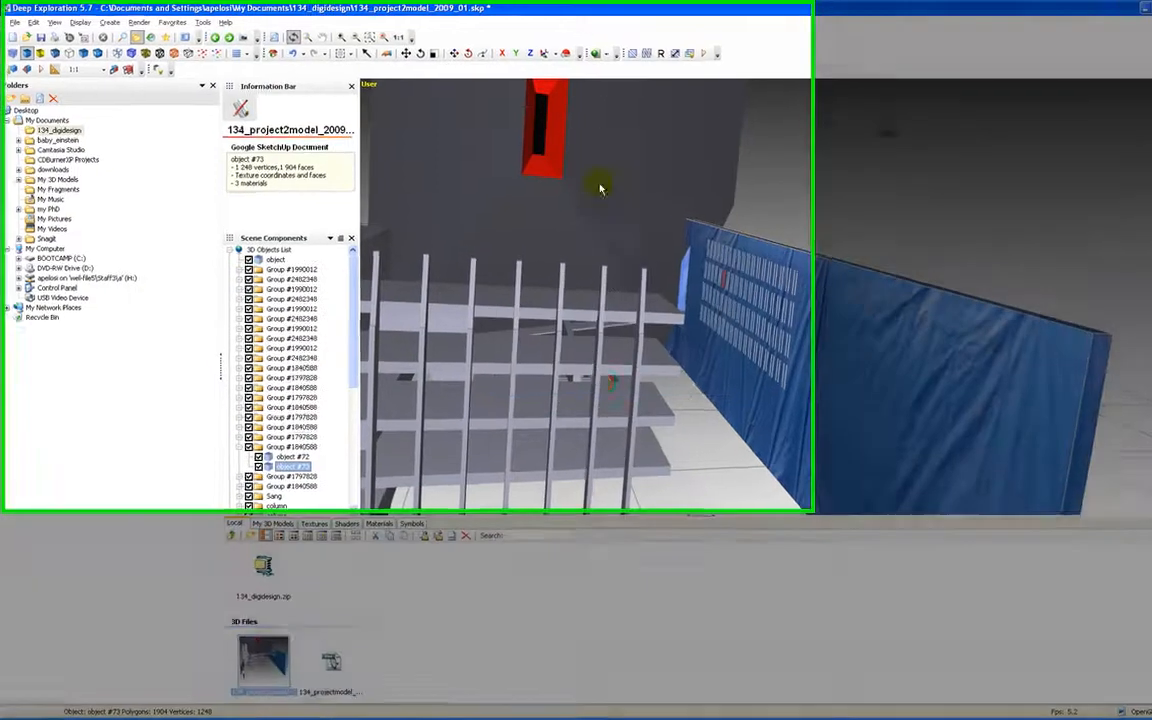
Step: Select the large dark grey back wall around the red window and open its list of materials
{"action": "middle_click_drag", "start_coordinate": [557, 233], "coordinate": [577, 265]}
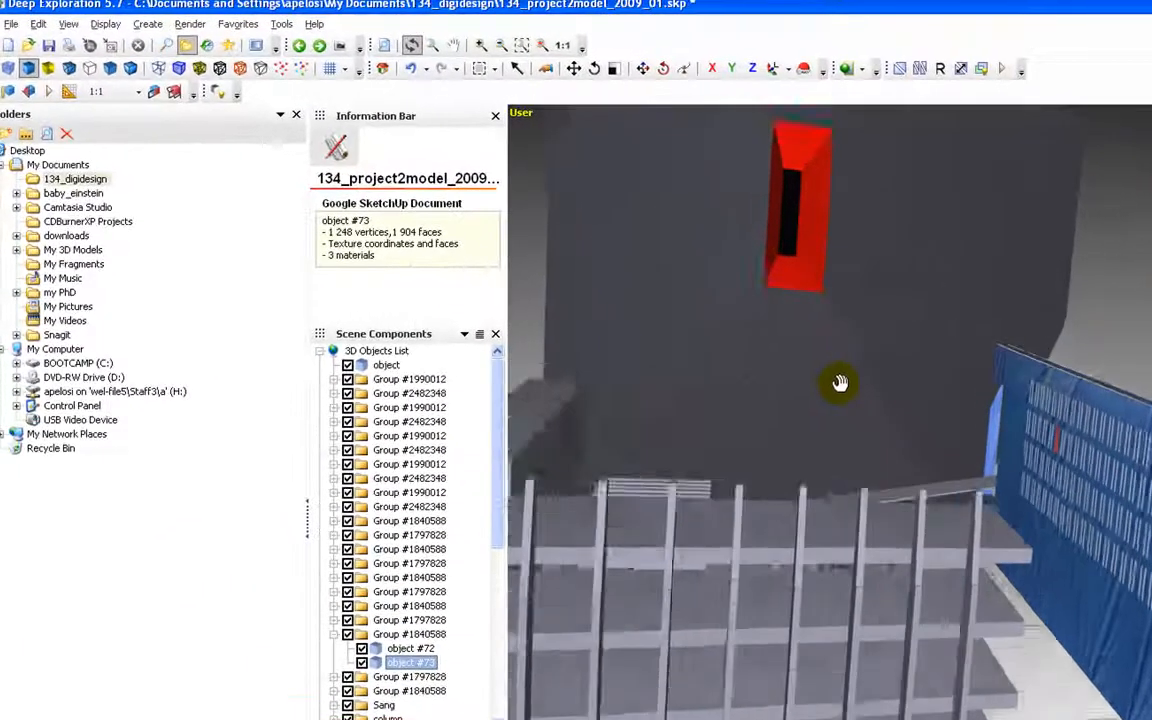
{"action": "middle_click_drag", "start_coordinate": [840, 383], "coordinate": [874, 342]}
{"action": "left_click", "coordinate": [879, 332]}
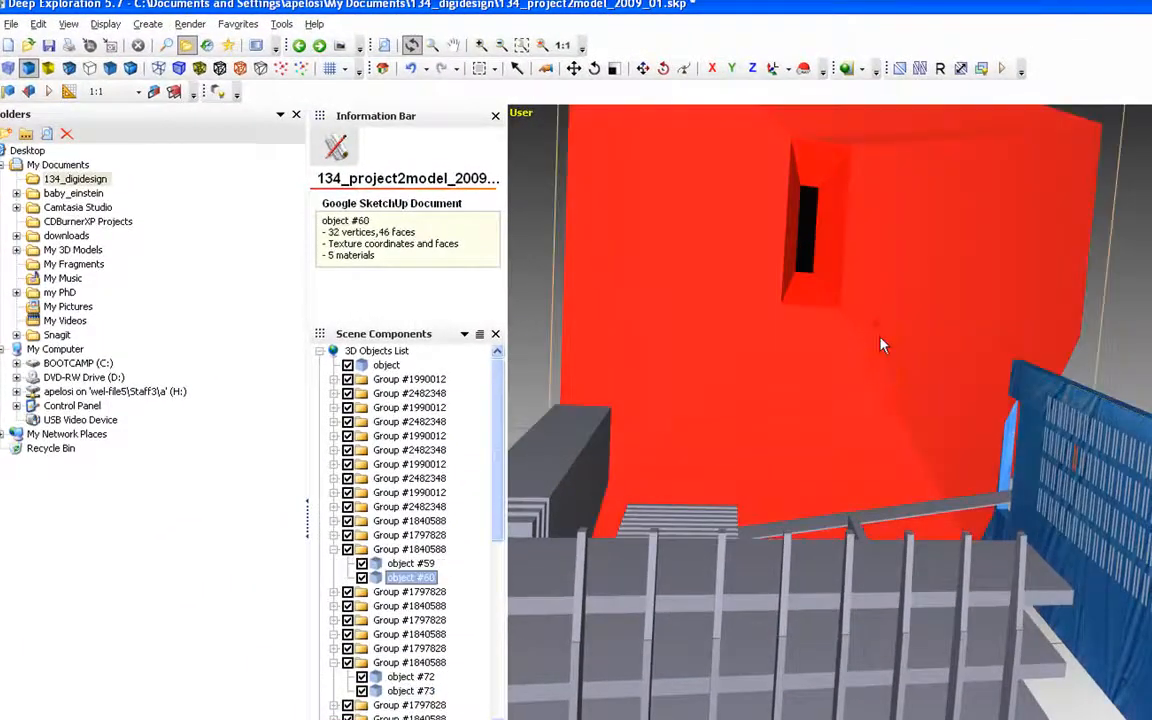
{"action": "double_click", "coordinate": [878, 337]}
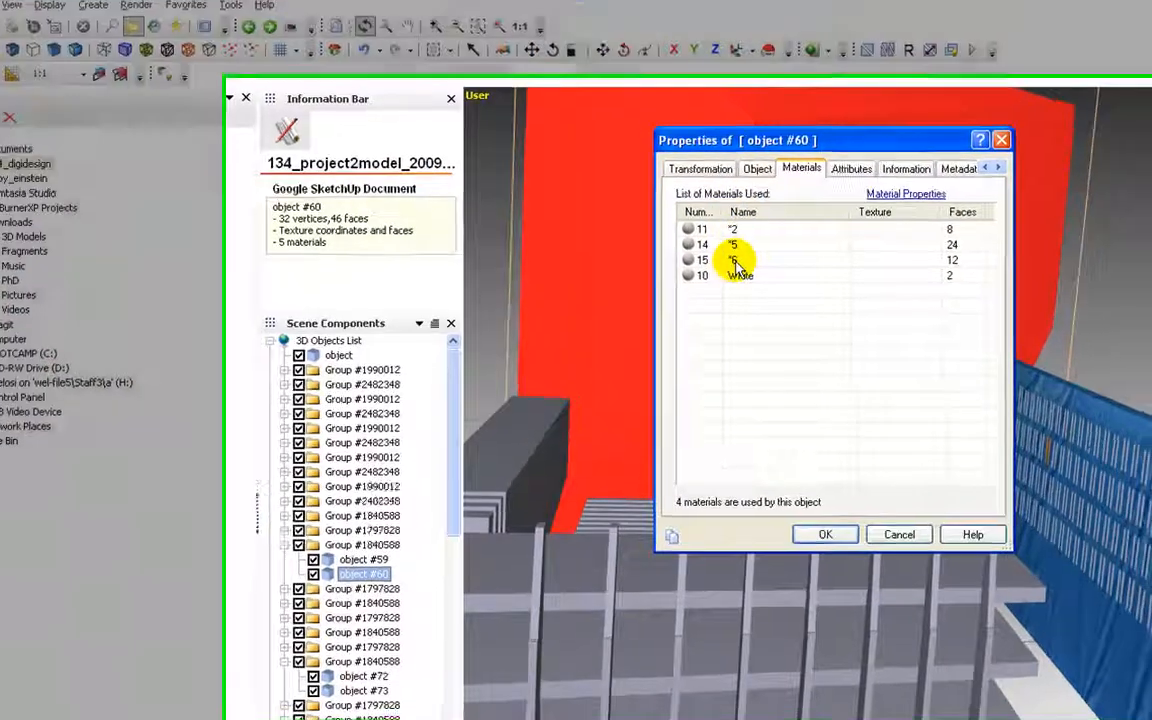
Step: Inspect the basic properties of the wall's *6 and *2 materials to identify their diffuse colours
{"action": "double_click", "coordinate": [770, 272]}
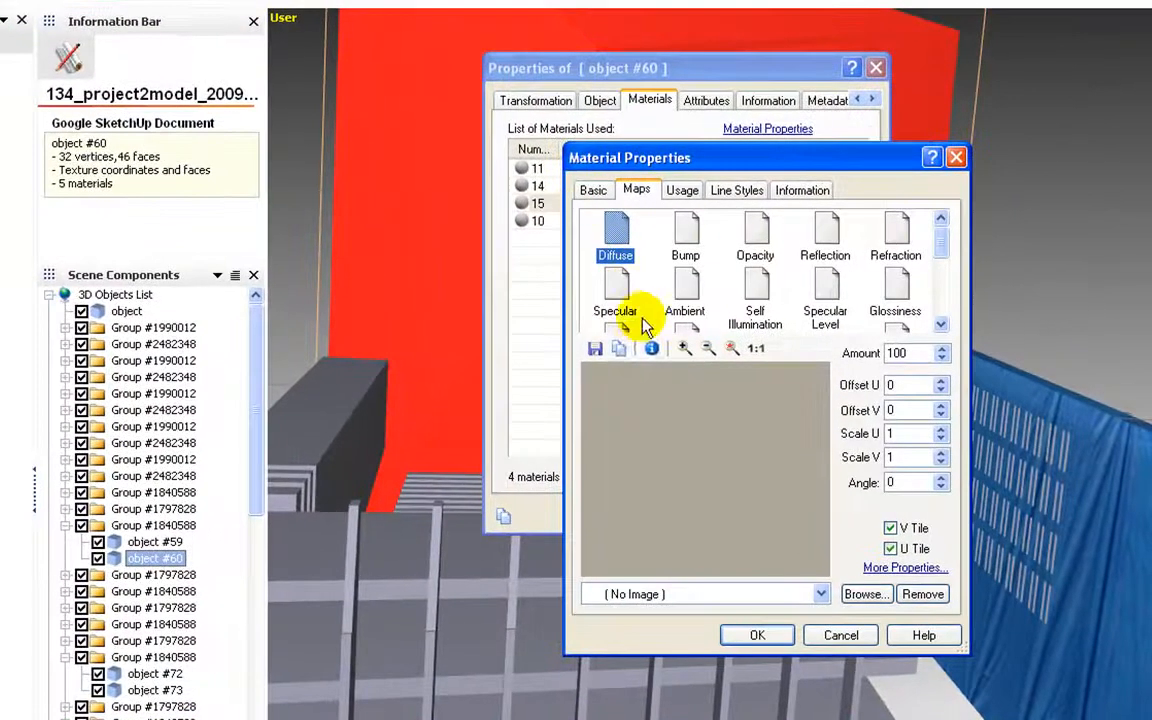
{"action": "left_click", "coordinate": [593, 190]}
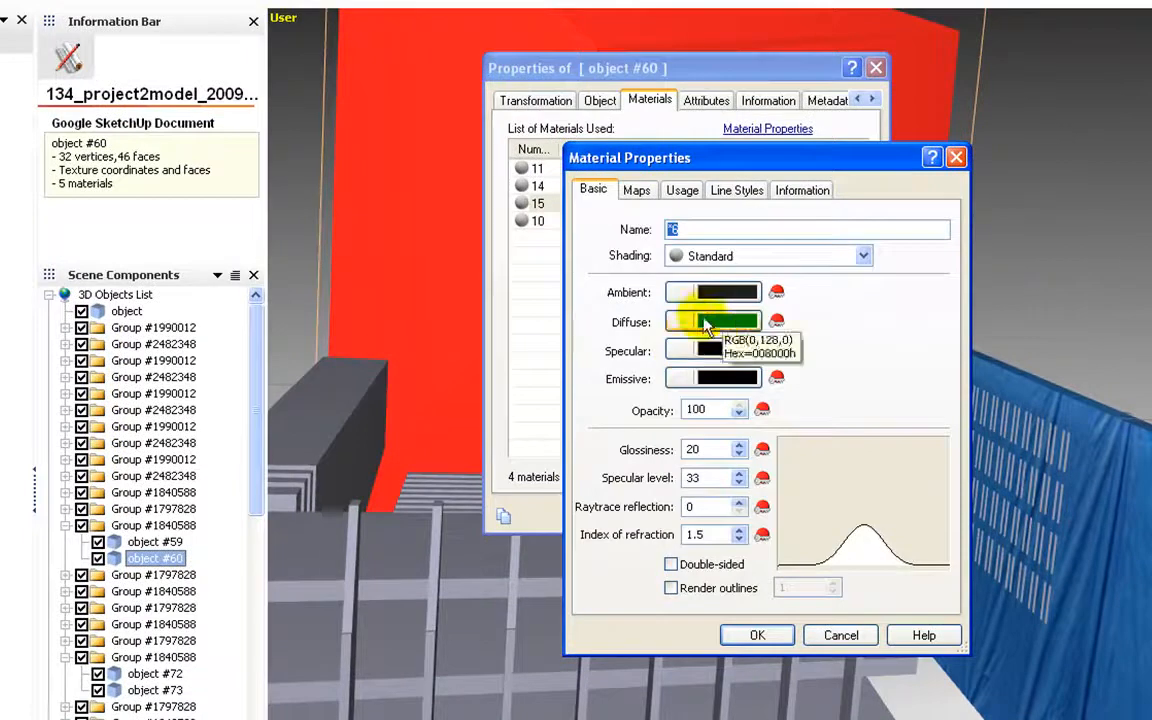
{"action": "left_click", "coordinate": [841, 635]}
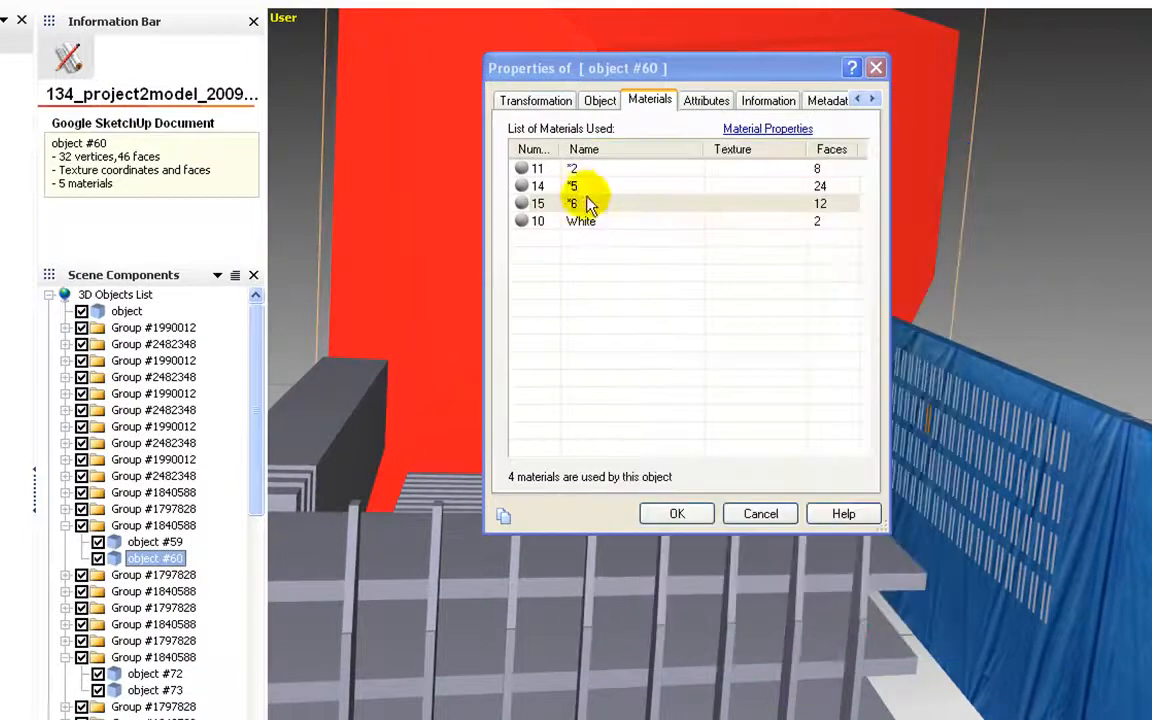
{"action": "double_click", "coordinate": [575, 169]}
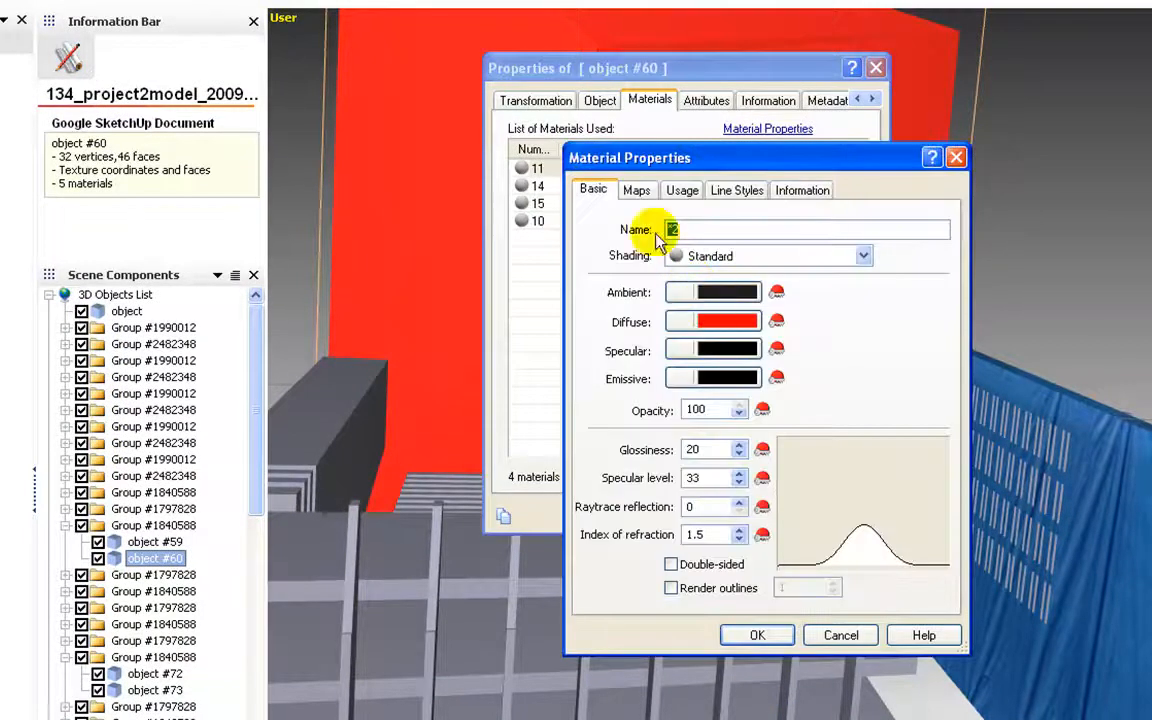
{"action": "left_click", "coordinate": [956, 158]}
Step: Set the raytrace reflection of the wall's dark grey *5 material to 22 and apply the object properties
{"action": "double_click", "coordinate": [580, 187]}
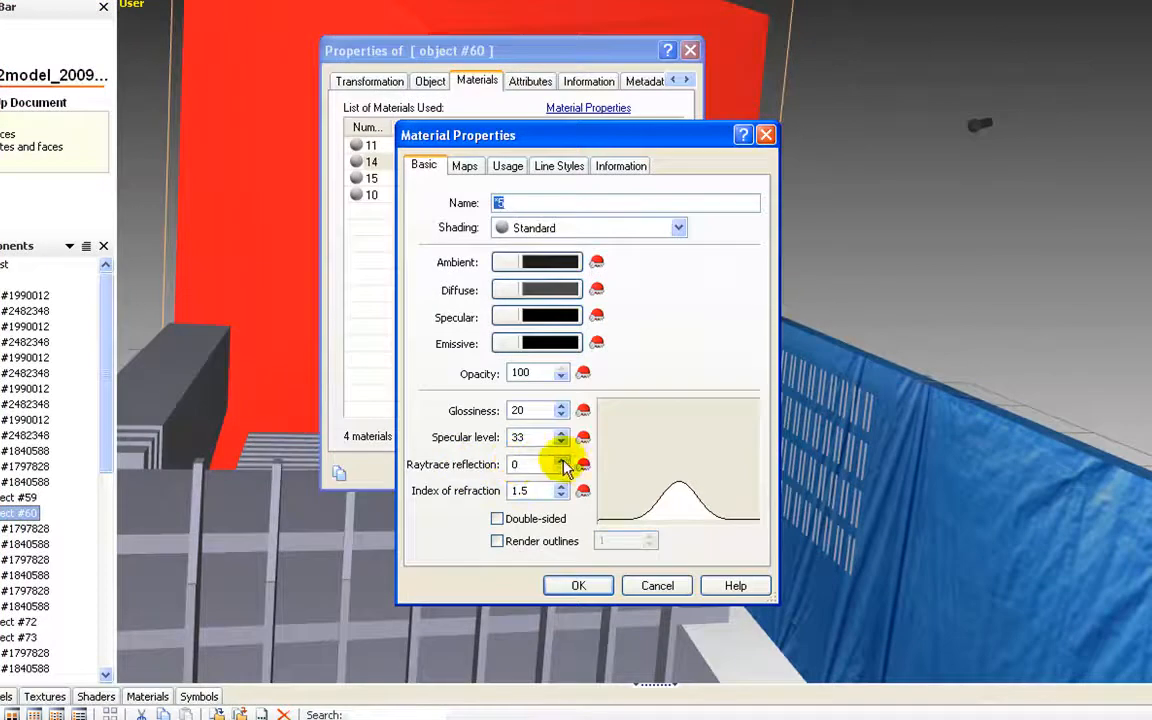
{"action": "left_click_drag", "start_coordinate": [561, 440], "coordinate": [557, 402]}
{"action": "left_click_drag", "start_coordinate": [553, 317], "coordinate": [556, 402]}
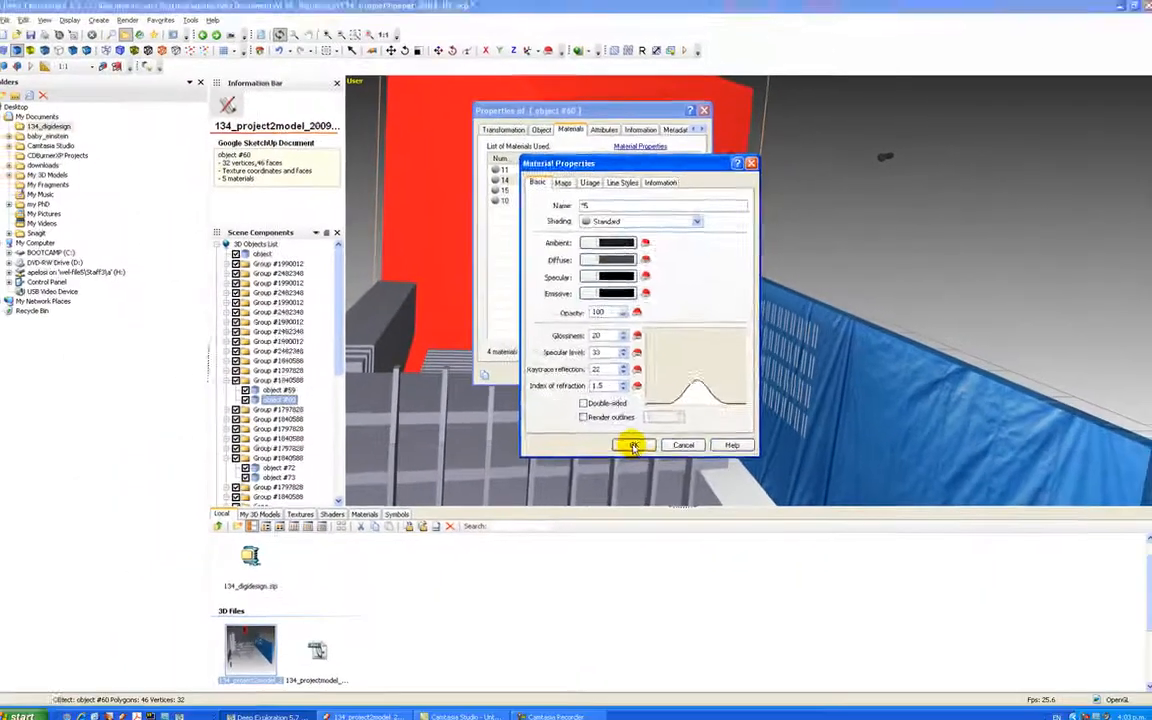
{"action": "left_click", "coordinate": [578, 587]}
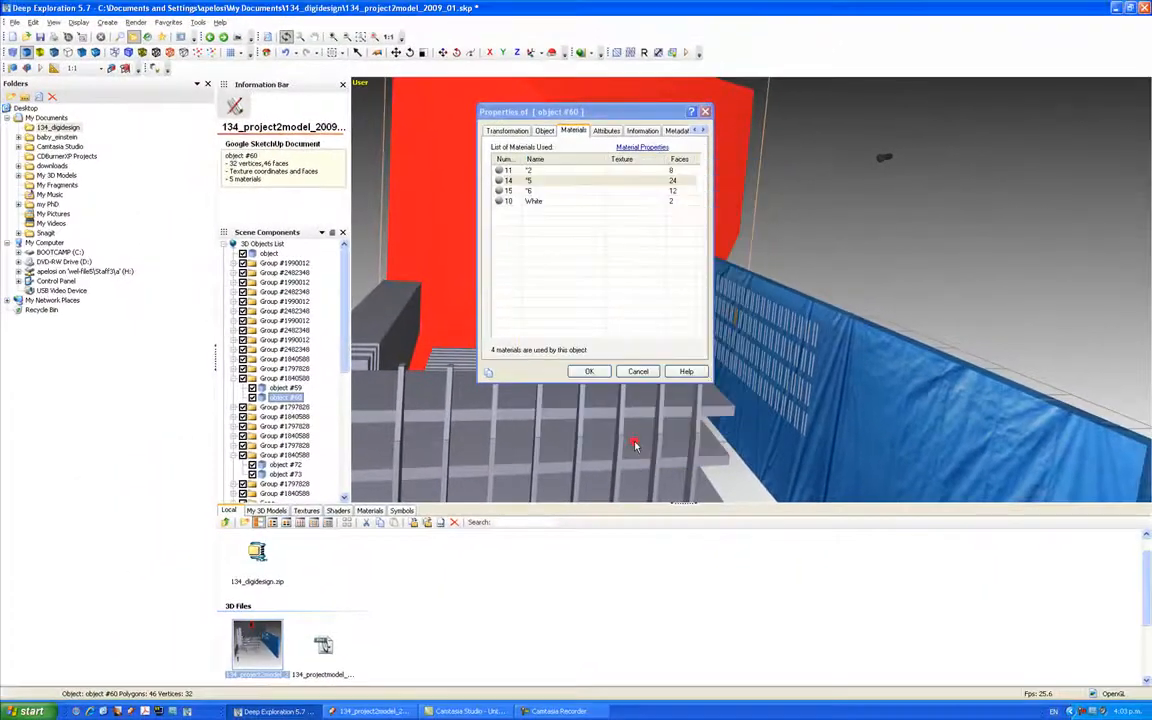
{"action": "left_click", "coordinate": [589, 372]}
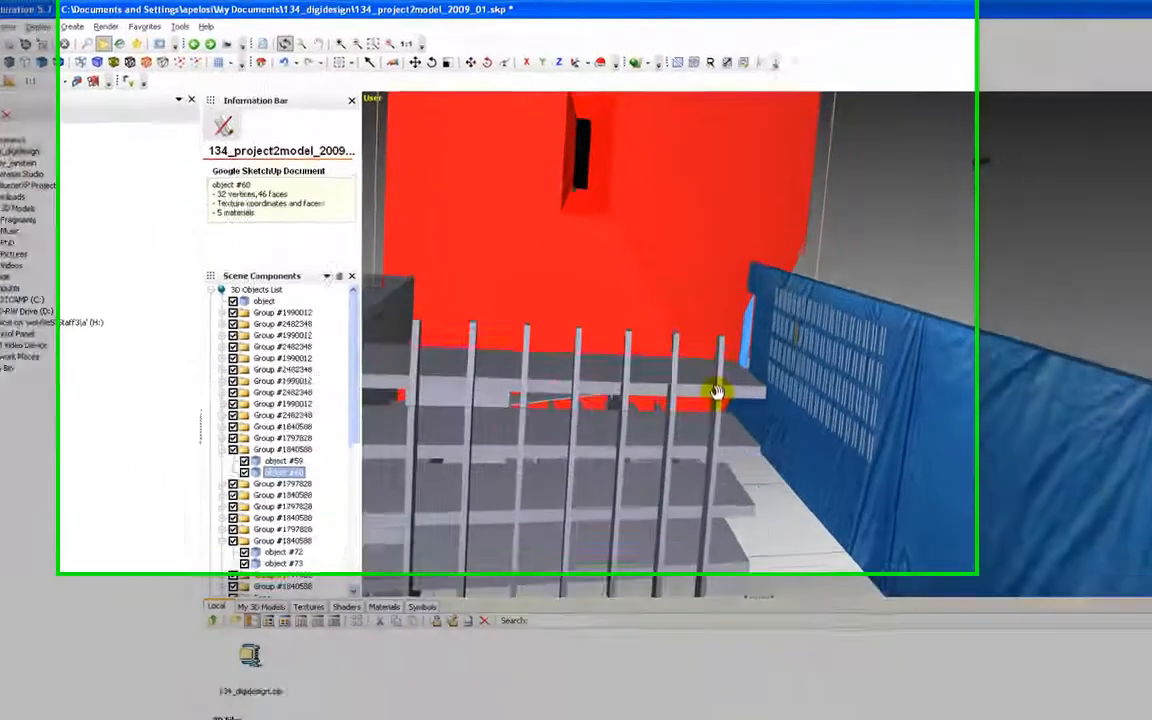
Step: Orbit the scene to frame the slatted structure, red window and blue wall for rendering
{"action": "left_click_drag", "start_coordinate": [1005, 428], "coordinate": [756, 457]}
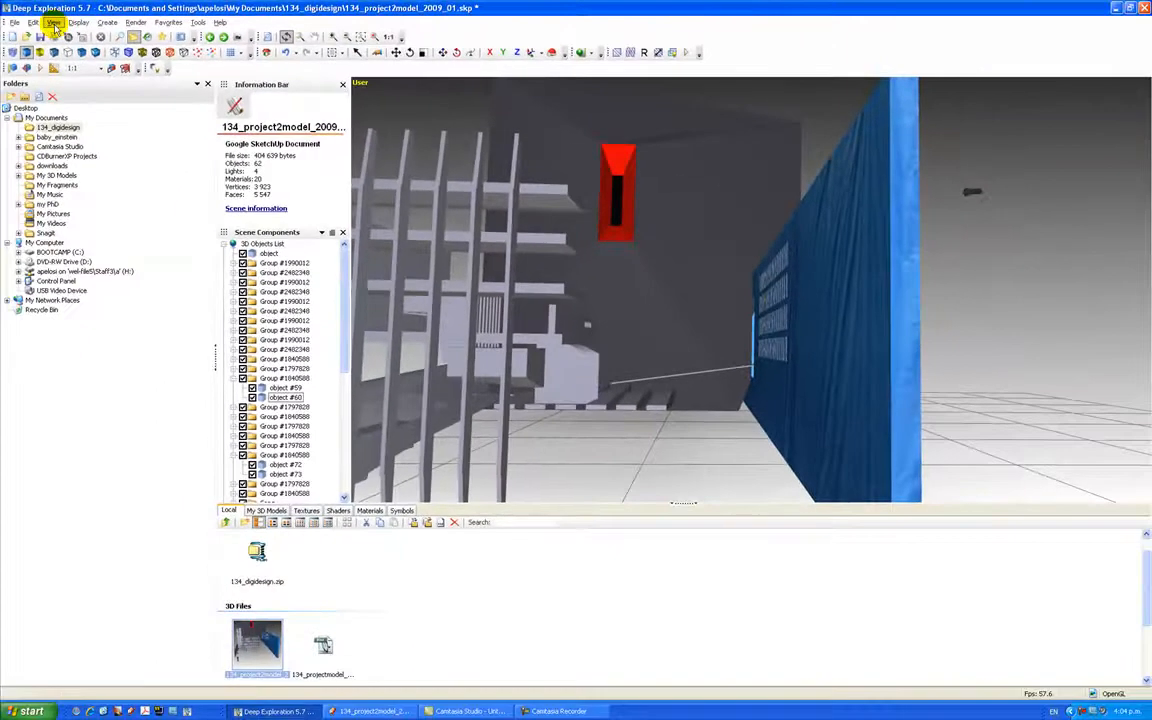
{"action": "left_click", "coordinate": [54, 23]}
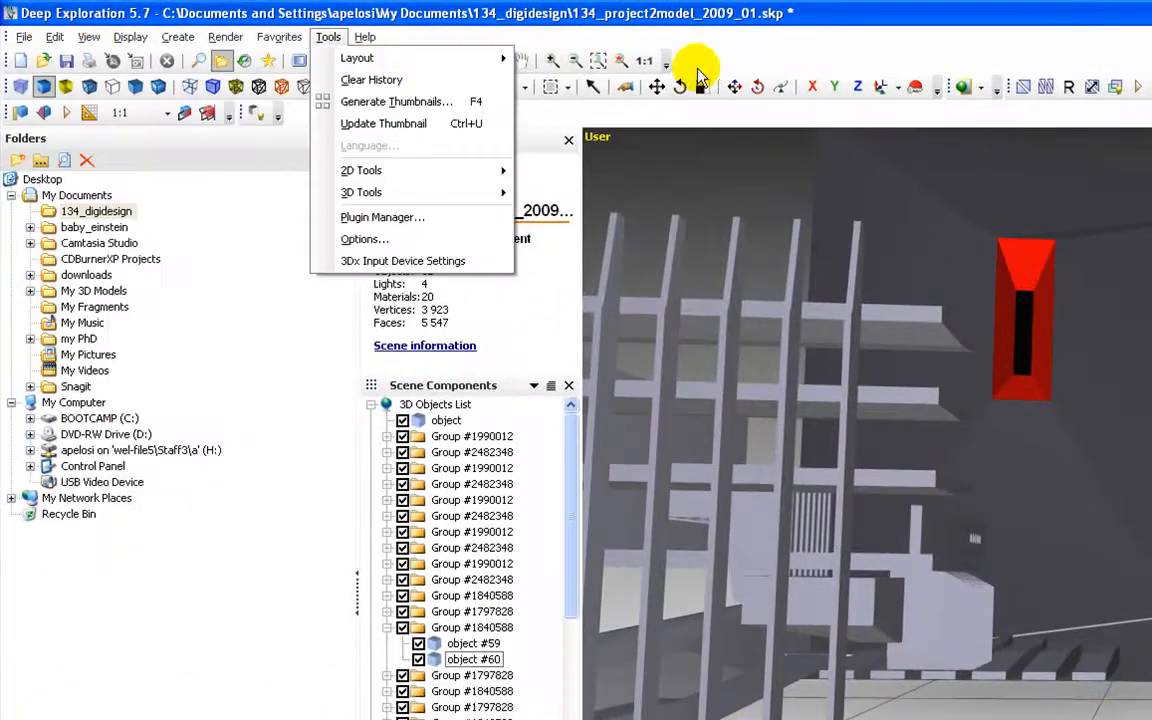
{"action": "left_click", "coordinate": [714, 62]}
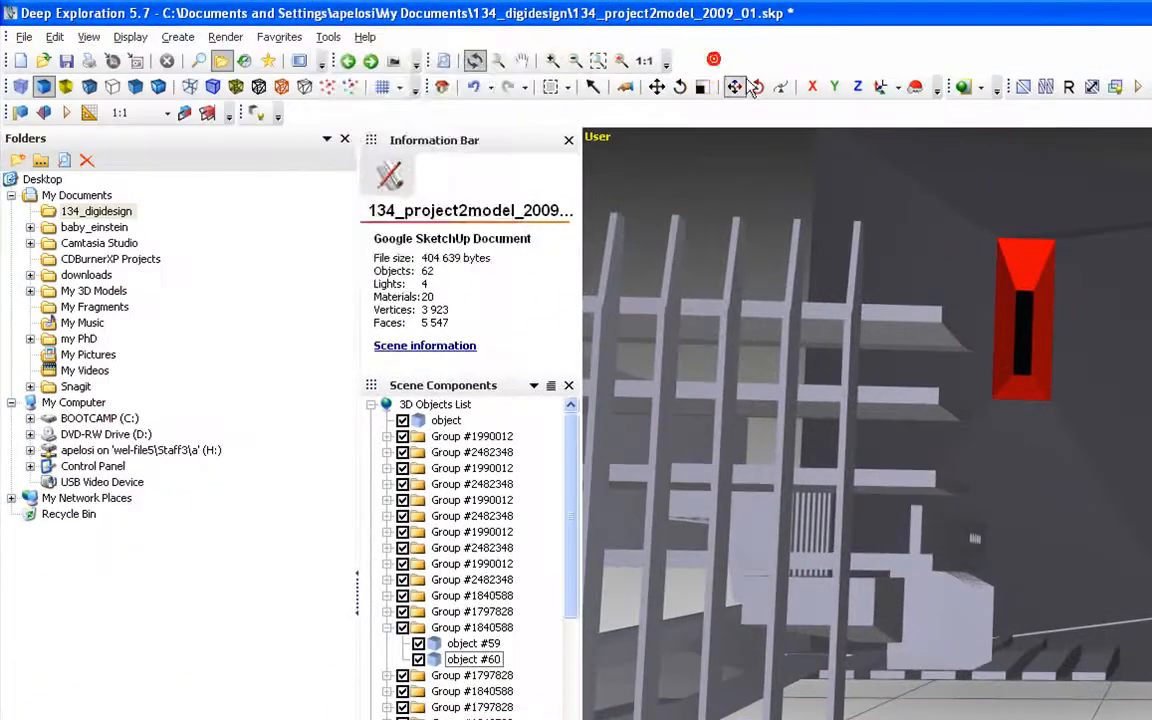
{"action": "left_click", "coordinate": [444, 88]}
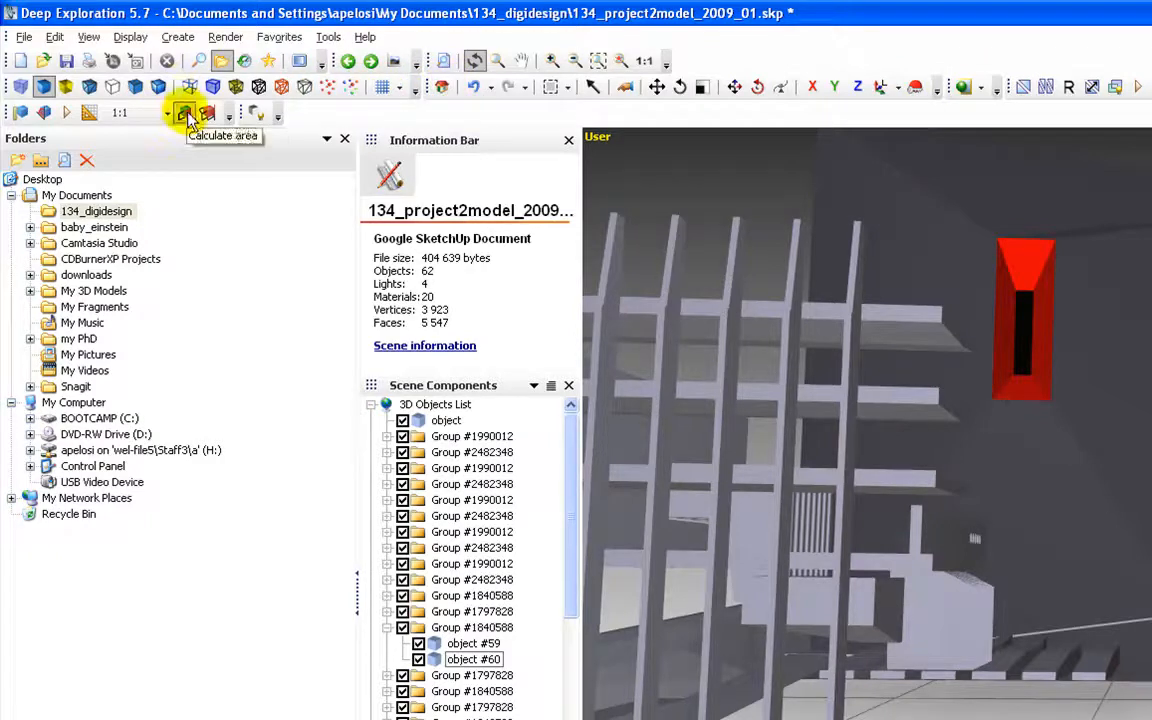
{"action": "left_click_drag", "start_coordinate": [998, 463], "coordinate": [1008, 499]}
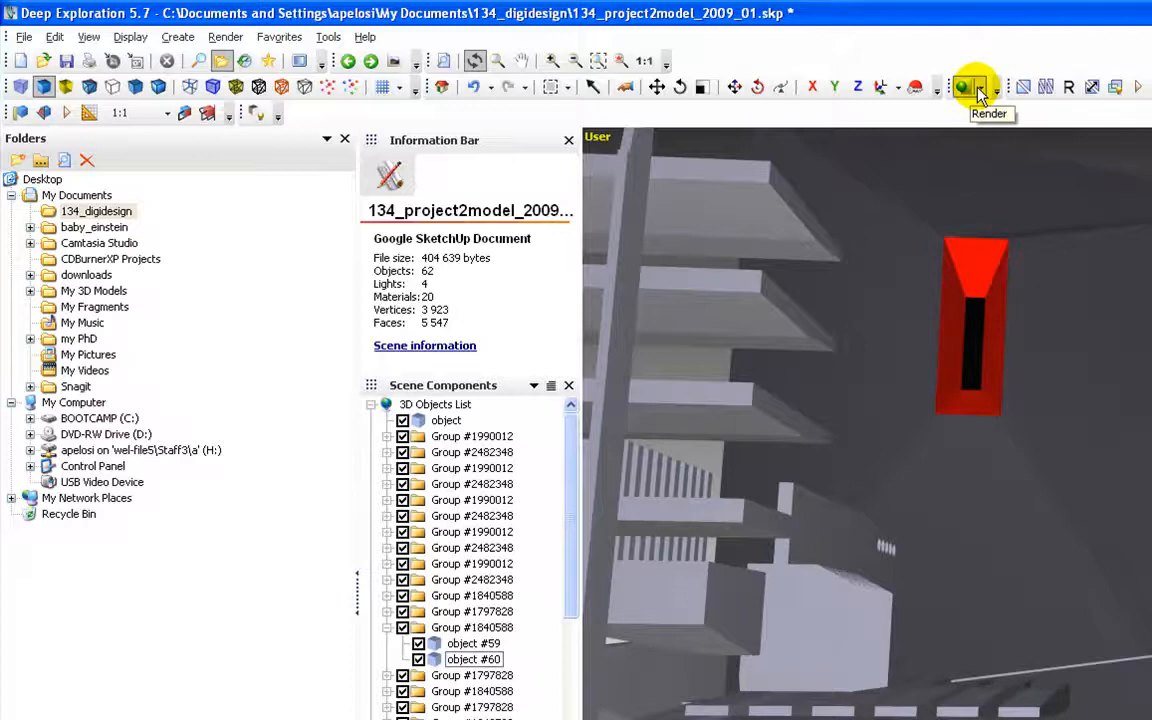
{"action": "left_click_drag", "start_coordinate": [915, 239], "coordinate": [928, 243]}
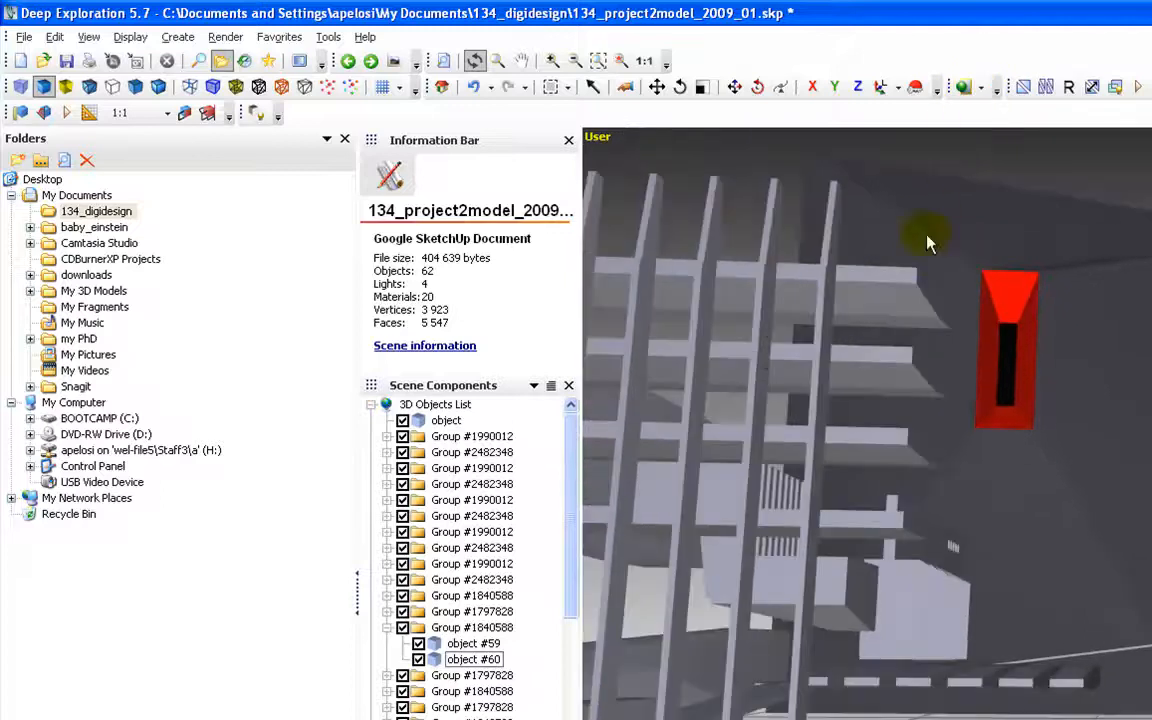
{"action": "left_click", "coordinate": [985, 90]}
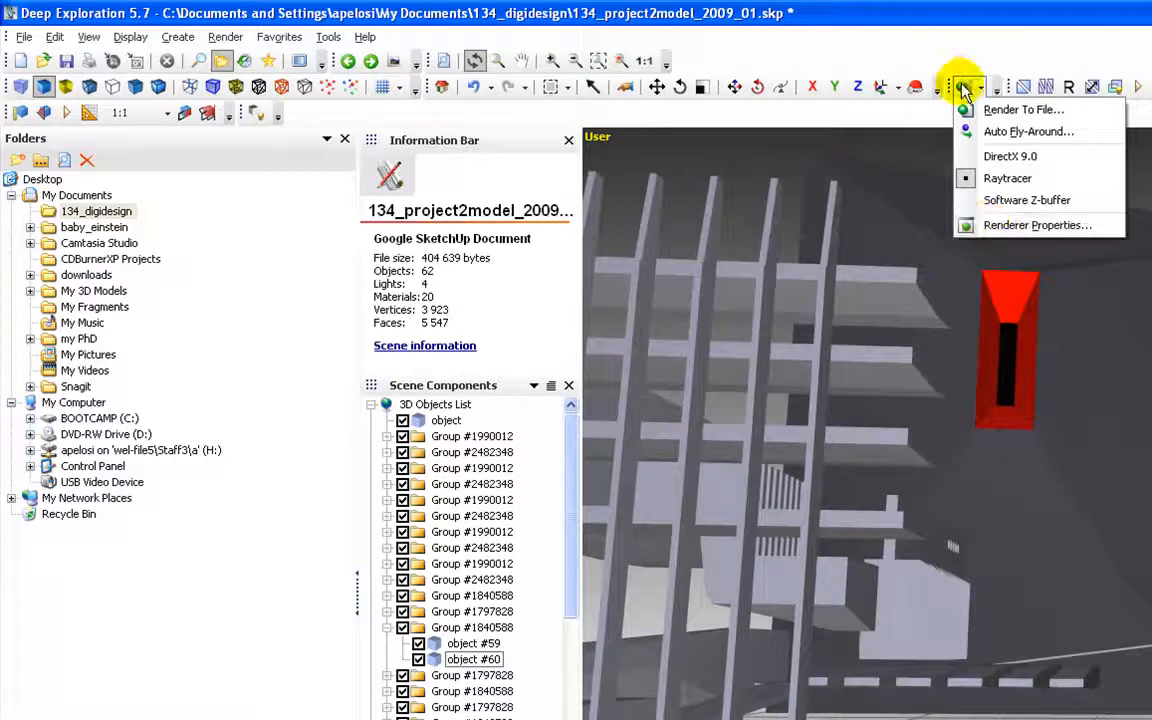
{"action": "left_click", "coordinate": [980, 224]}
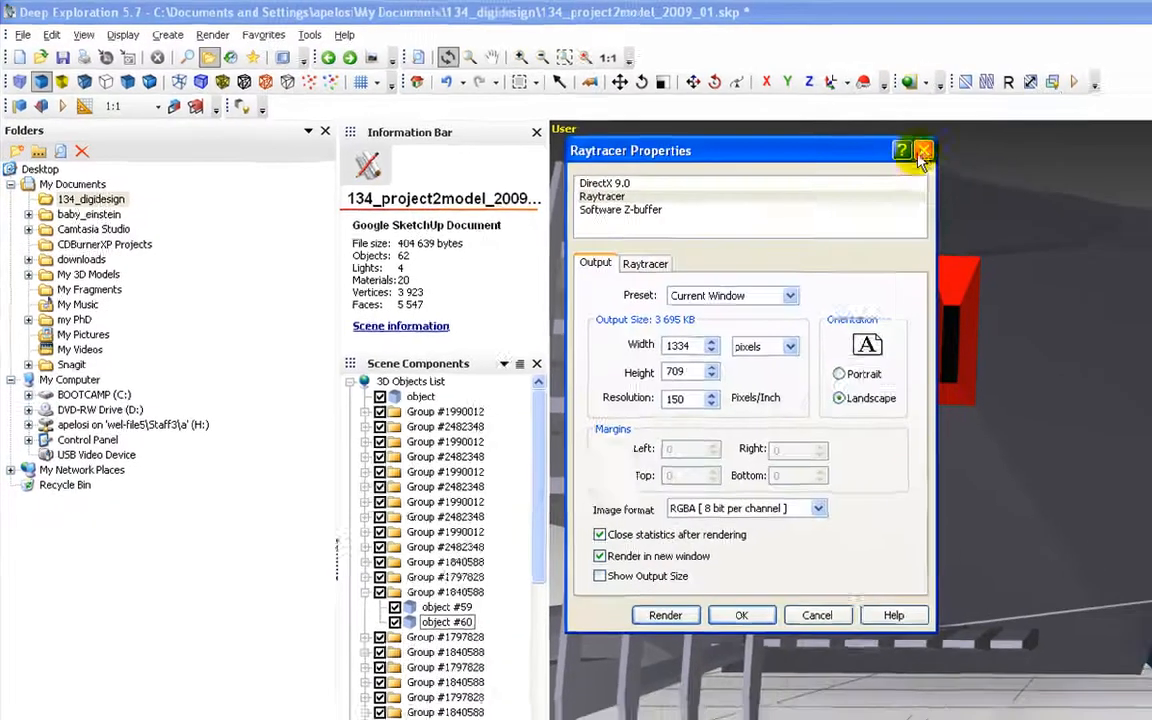
{"action": "left_click", "coordinate": [922, 152]}
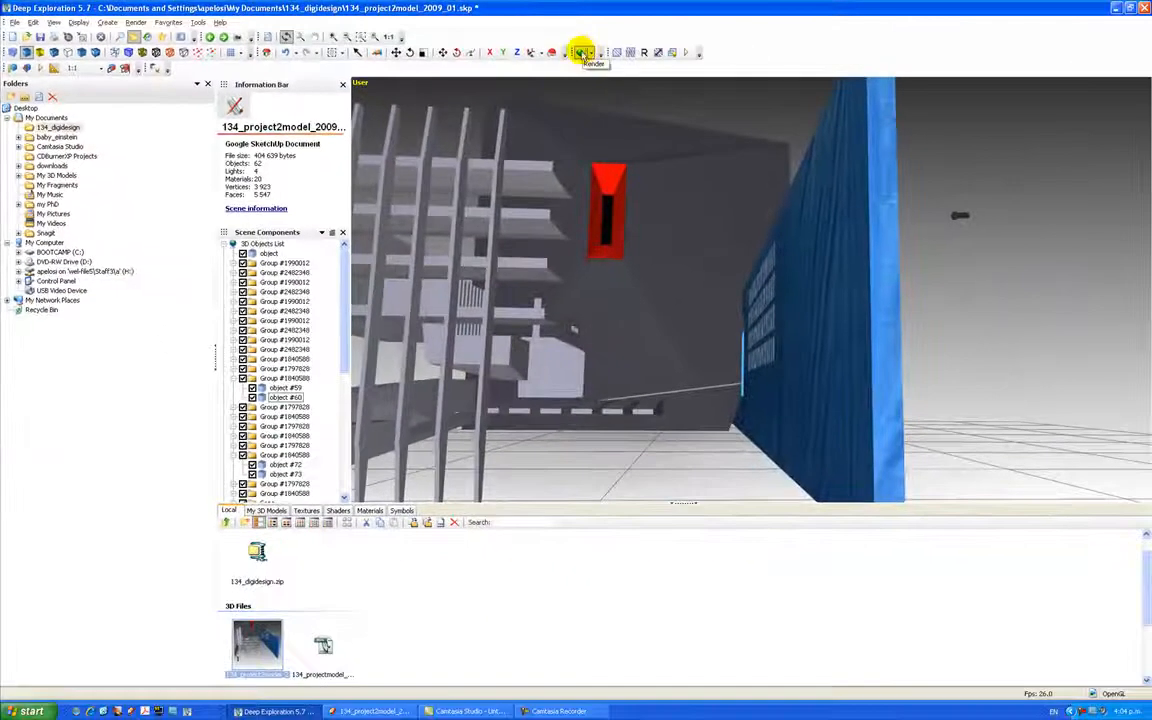
Step: Review the Raytracer settings, set the image format to RGB [ 8 bit per channel ] and render the current window
{"action": "left_click", "coordinate": [134, 22]}
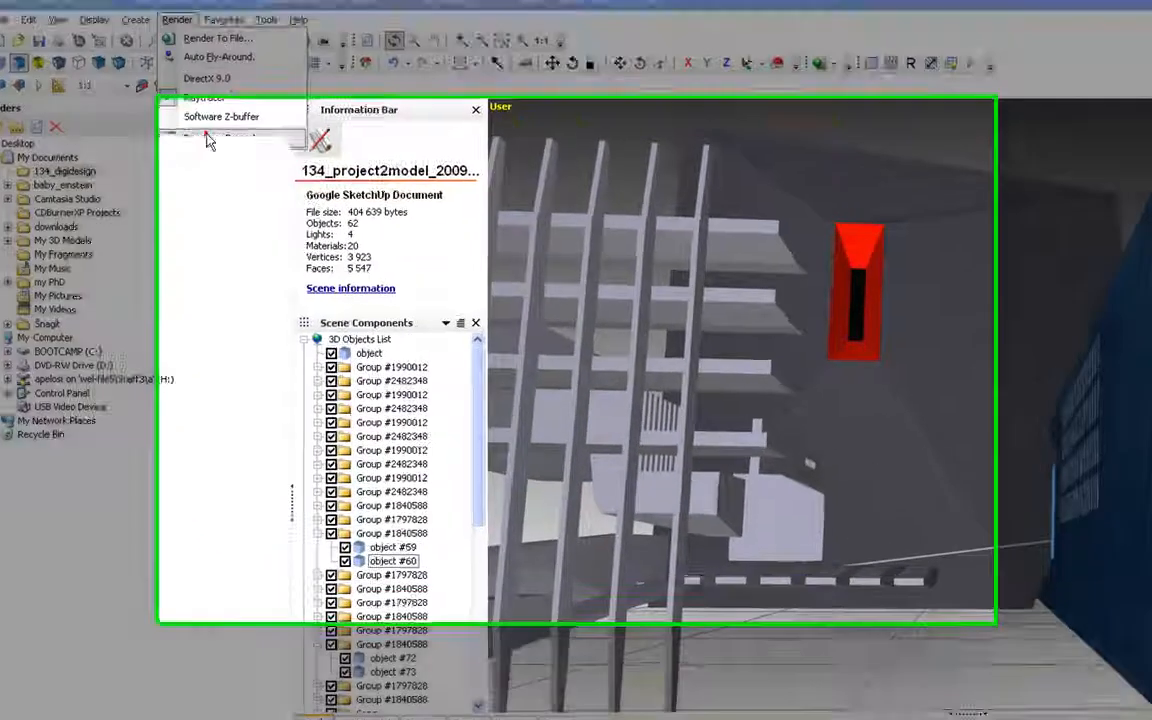
{"action": "left_click", "coordinate": [130, 100]}
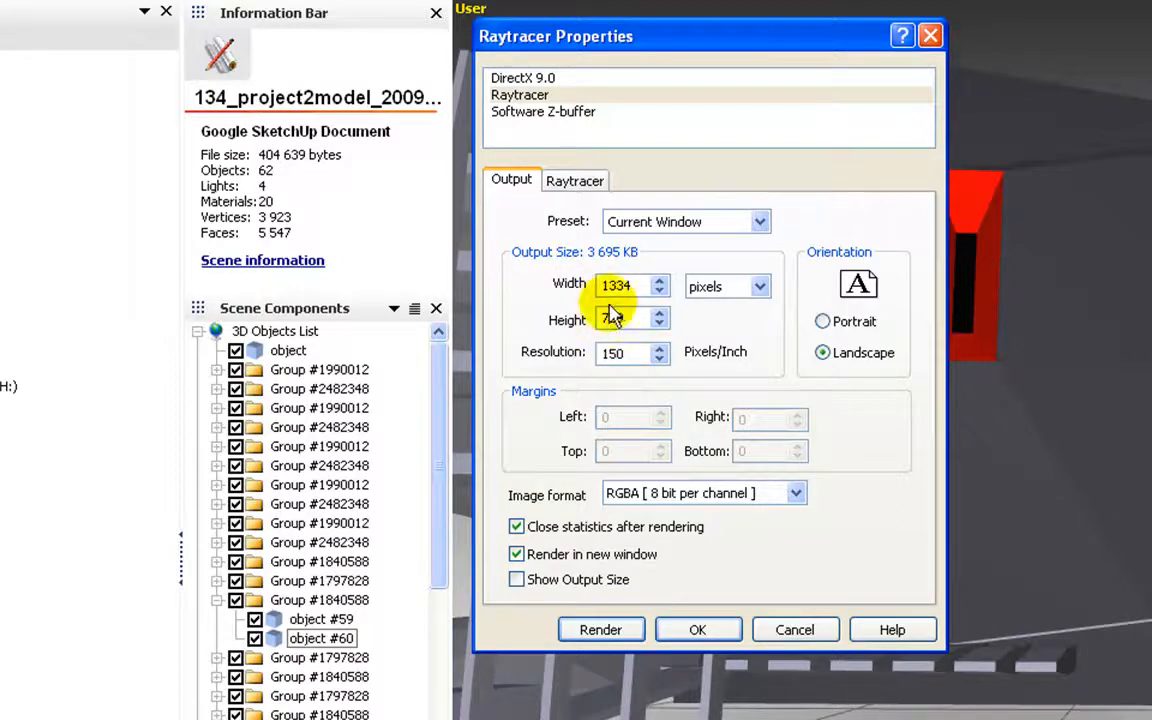
{"action": "left_click", "coordinate": [570, 188]}
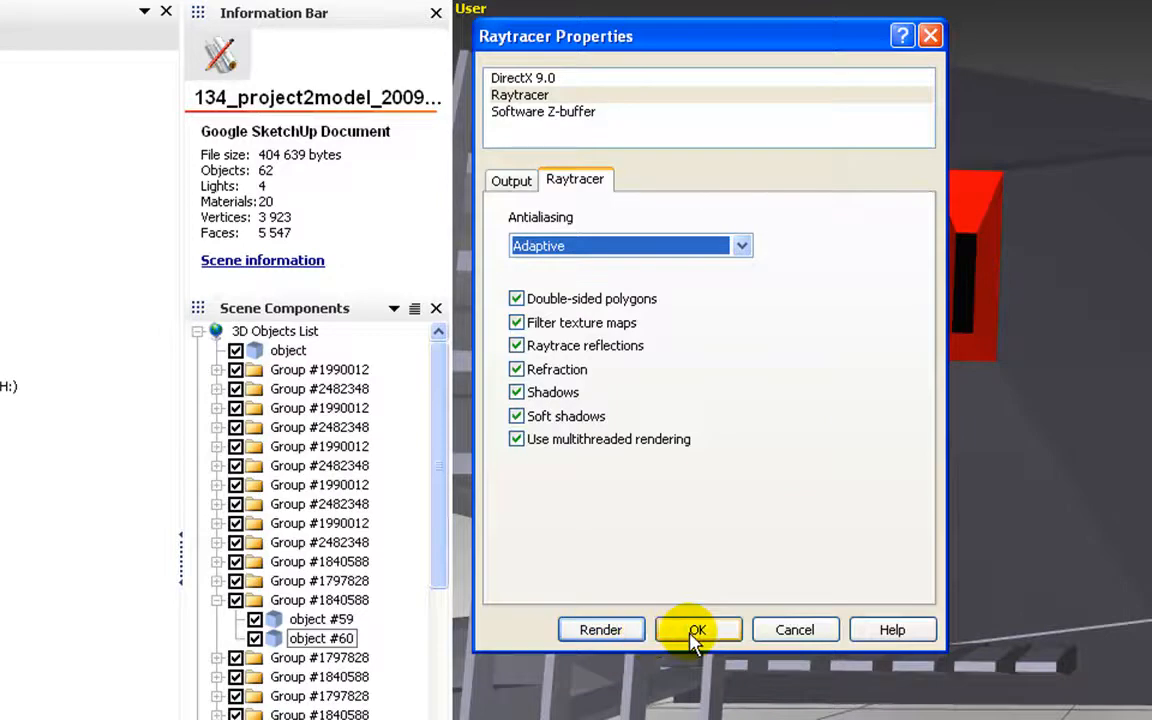
{"action": "left_click", "coordinate": [511, 180]}
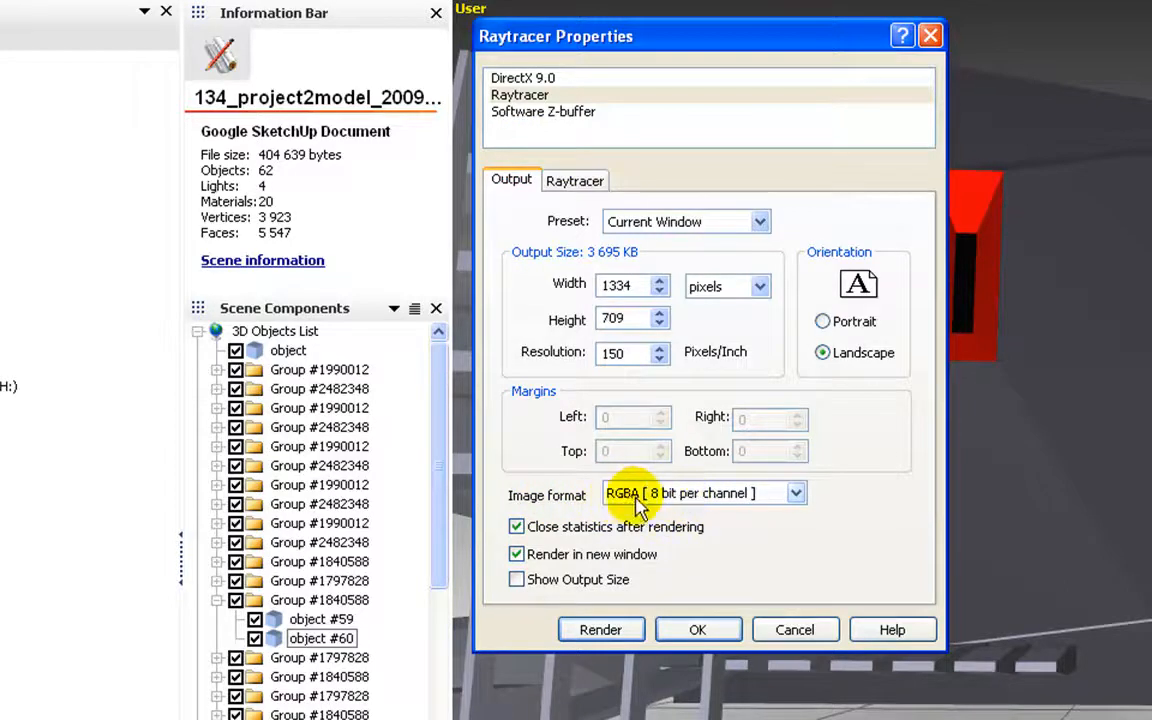
{"action": "left_click", "coordinate": [795, 494]}
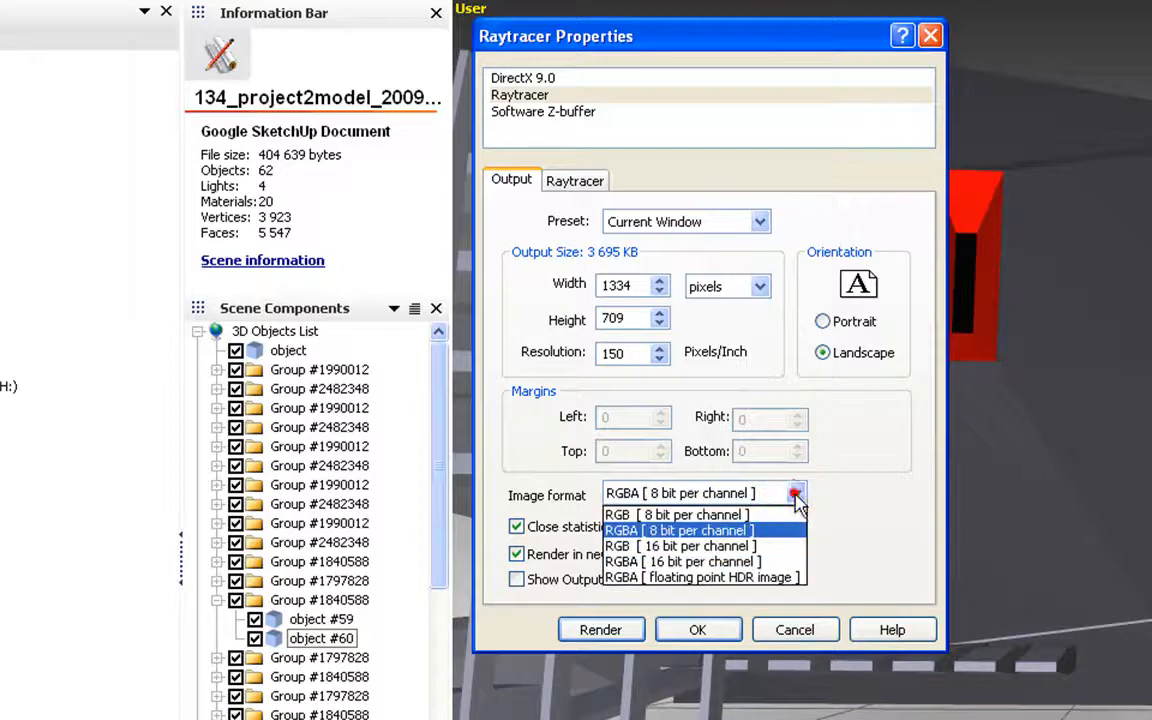
{"action": "left_click", "coordinate": [748, 516]}
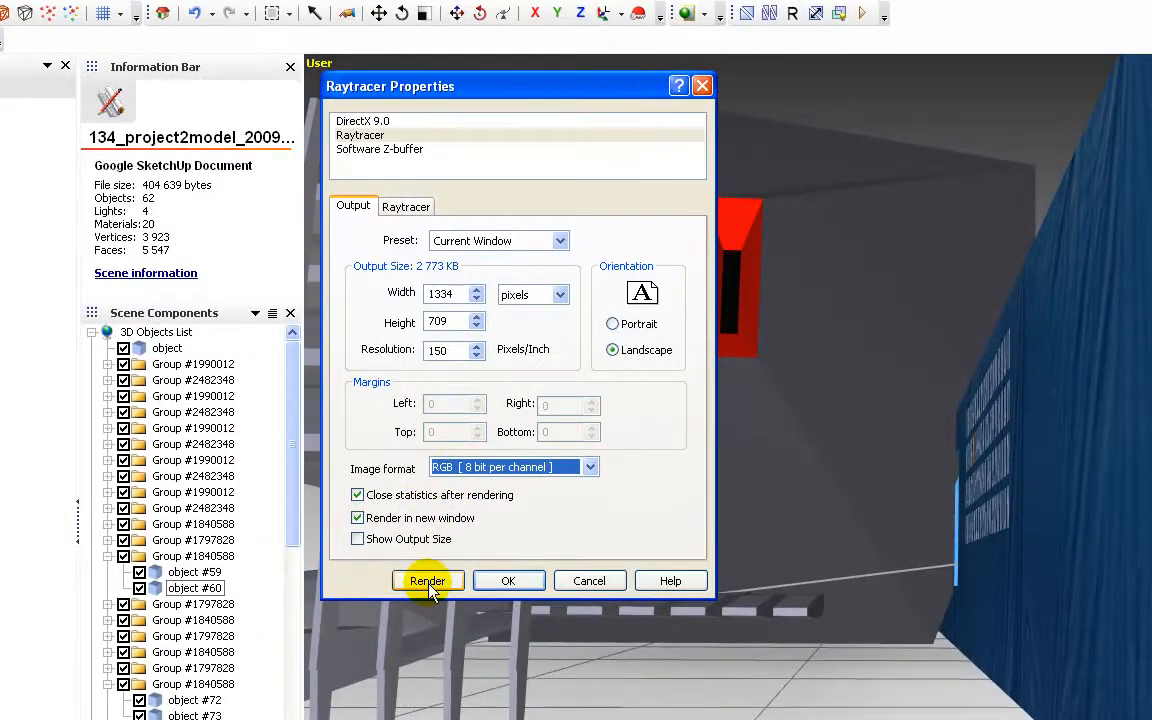
{"action": "left_click", "coordinate": [428, 581]}
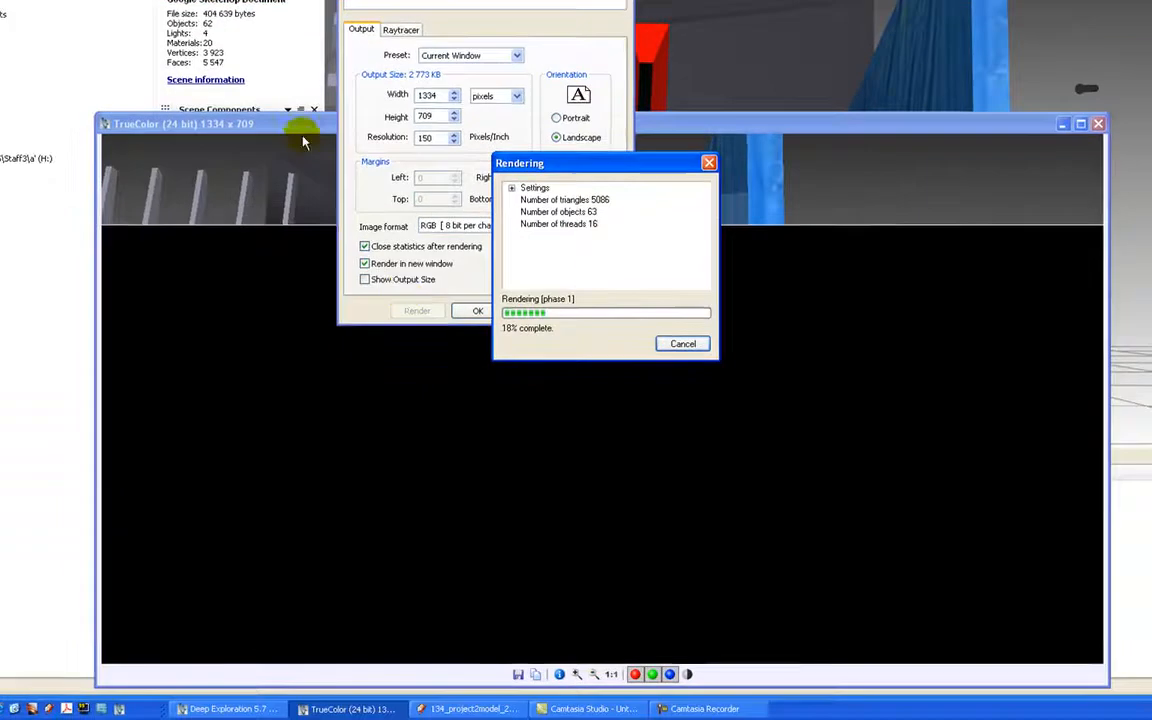
Step: Move the render output window and the Rendering progress dialog apart to uncover the image
{"action": "left_click_drag", "start_coordinate": [304, 142], "coordinate": [249, 147]}
{"action": "left_click_drag", "start_coordinate": [571, 147], "coordinate": [588, 274]}
{"action": "left_click_drag", "start_coordinate": [588, 160], "coordinate": [685, 32]}
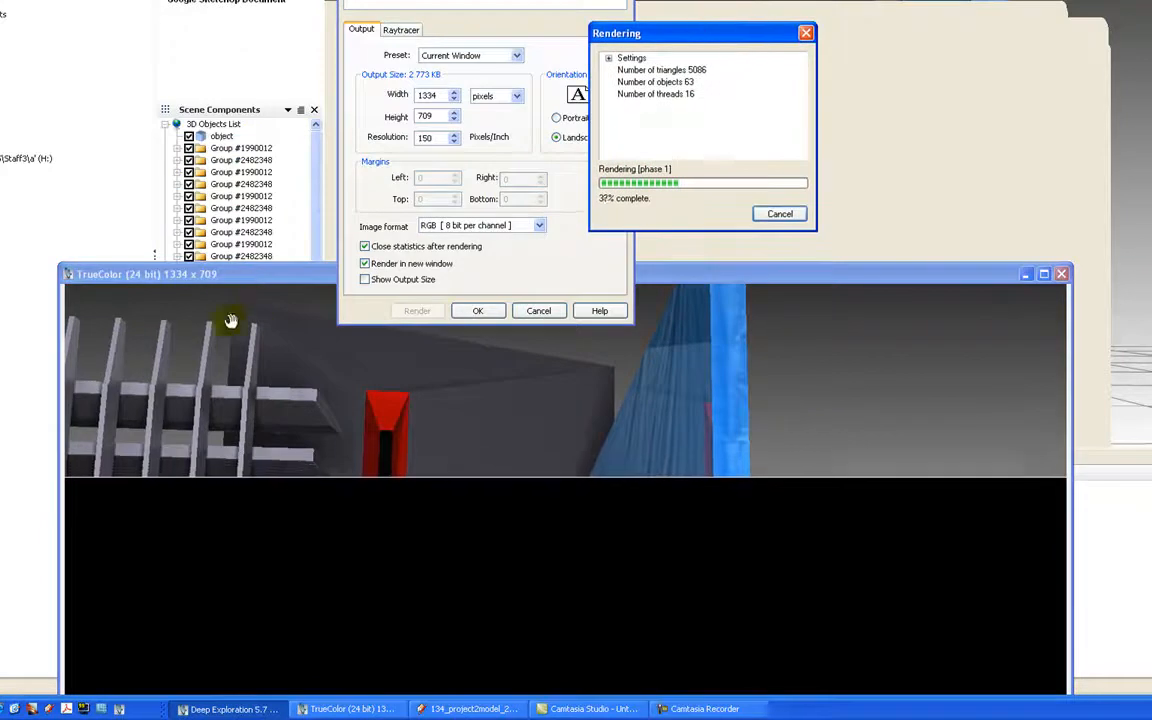
Step: Move the render output window up the screen in stages to view more of the raytraced image
{"action": "left_click_drag", "start_coordinate": [249, 289], "coordinate": [247, 261]}
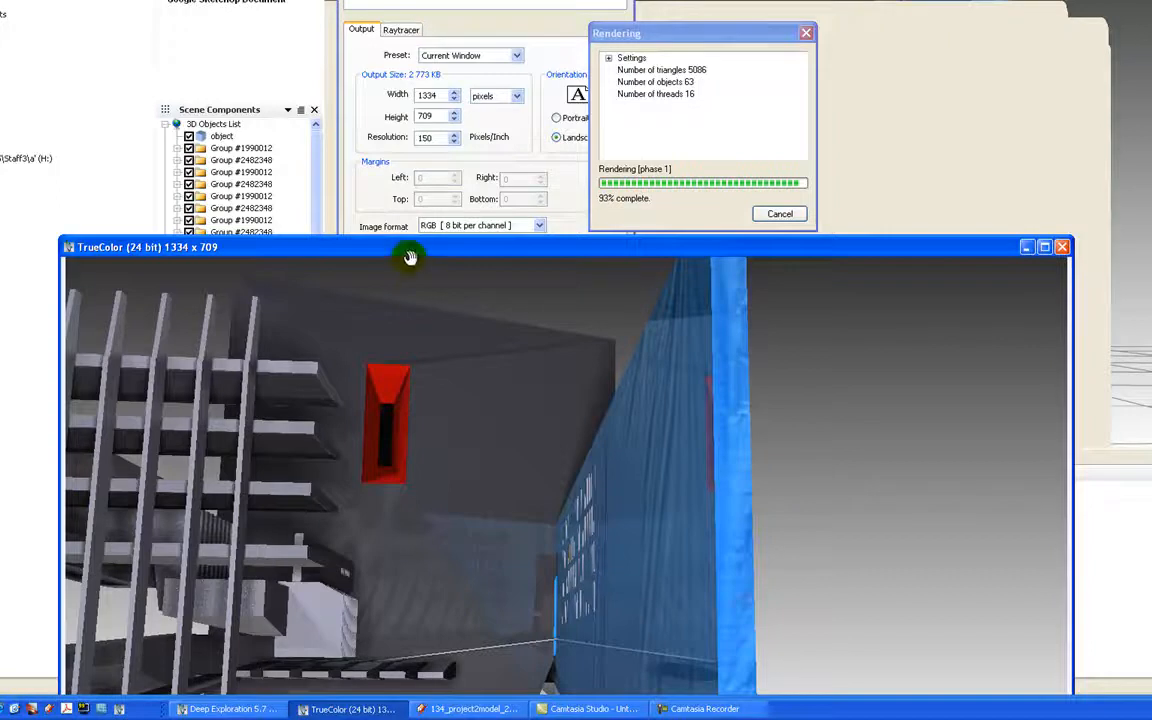
{"action": "left_click_drag", "start_coordinate": [405, 247], "coordinate": [391, 216]}
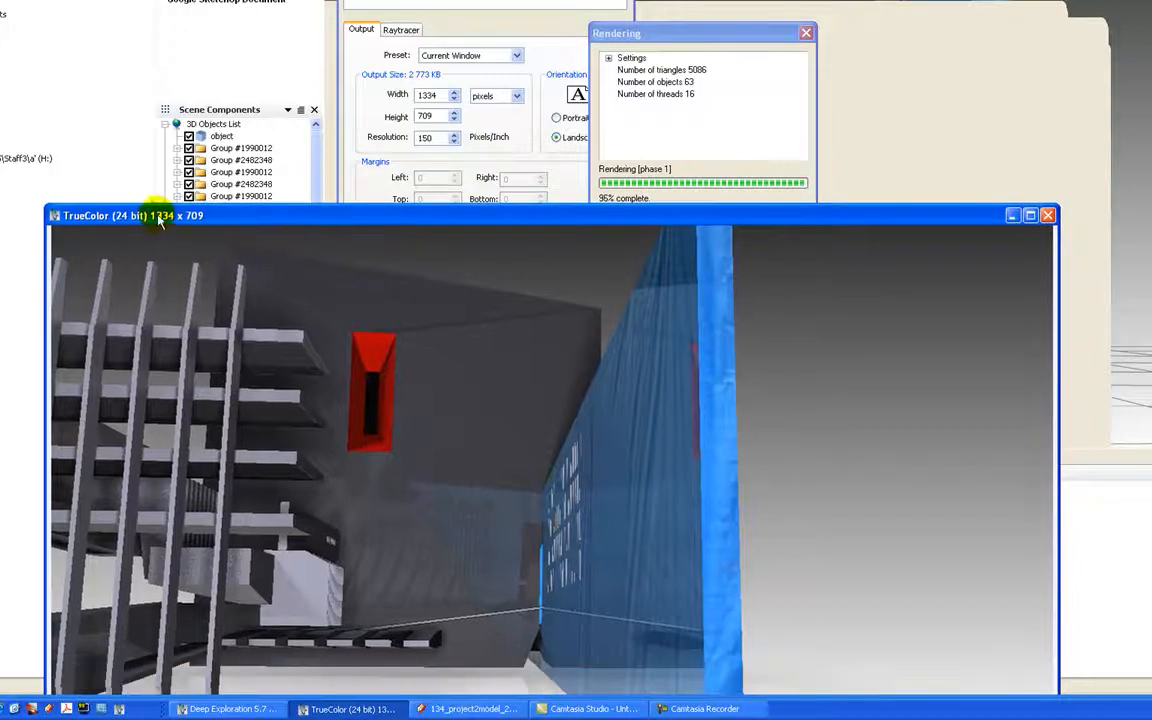
{"action": "left_click_drag", "start_coordinate": [329, 215], "coordinate": [313, 218]}
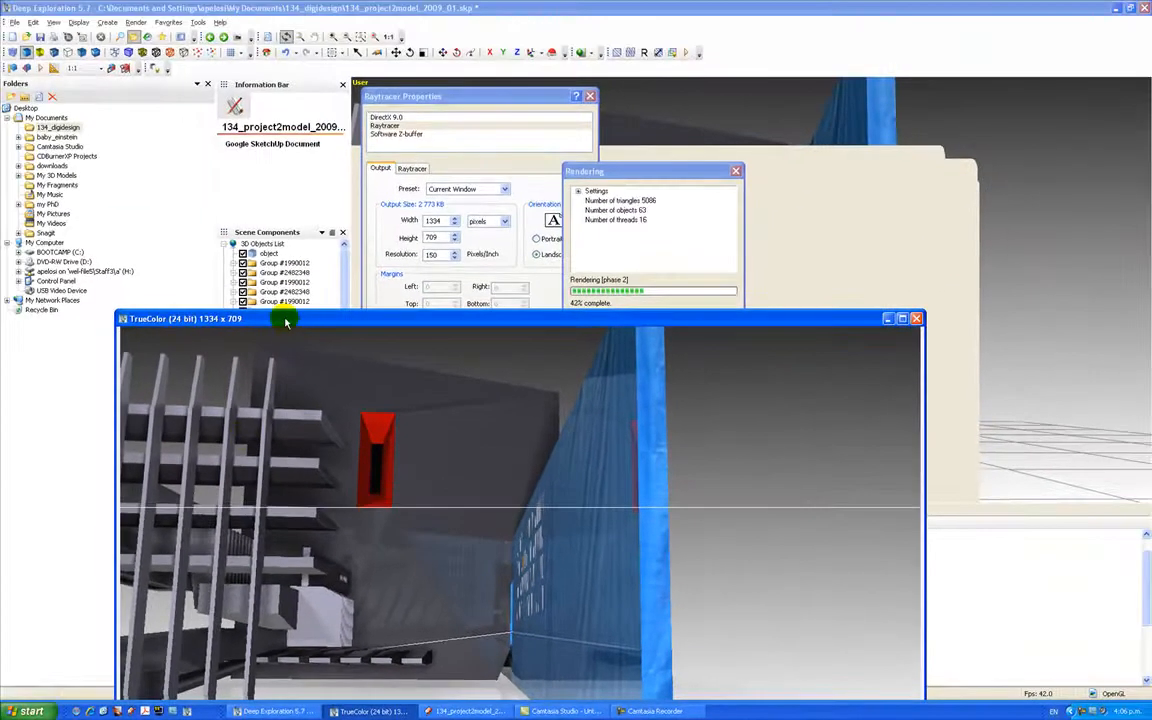
{"action": "left_click_drag", "start_coordinate": [262, 232], "coordinate": [255, 179]}
{"action": "left_click_drag", "start_coordinate": [284, 272], "coordinate": [276, 228]}
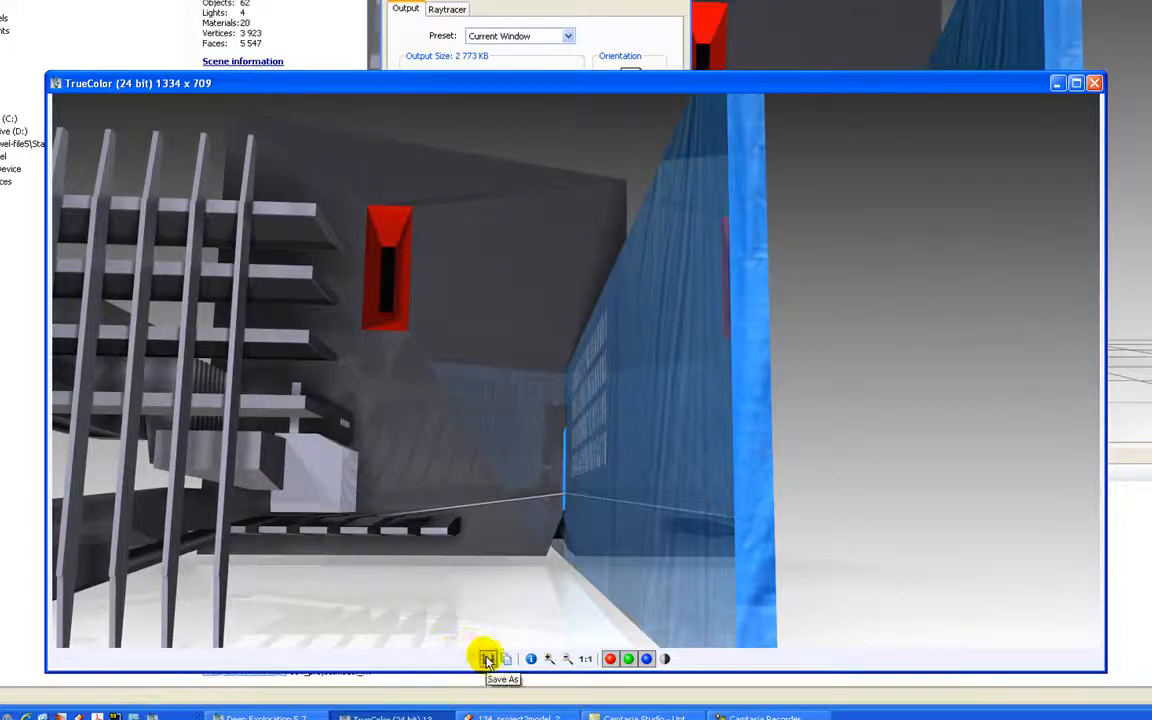
Step: Start saving the rendered image in the 134_digidesign folder, basing its name on 134+p2_image05.jpg and changing it to 134+p2_image06.jpg
{"action": "left_click", "coordinate": [487, 660]}
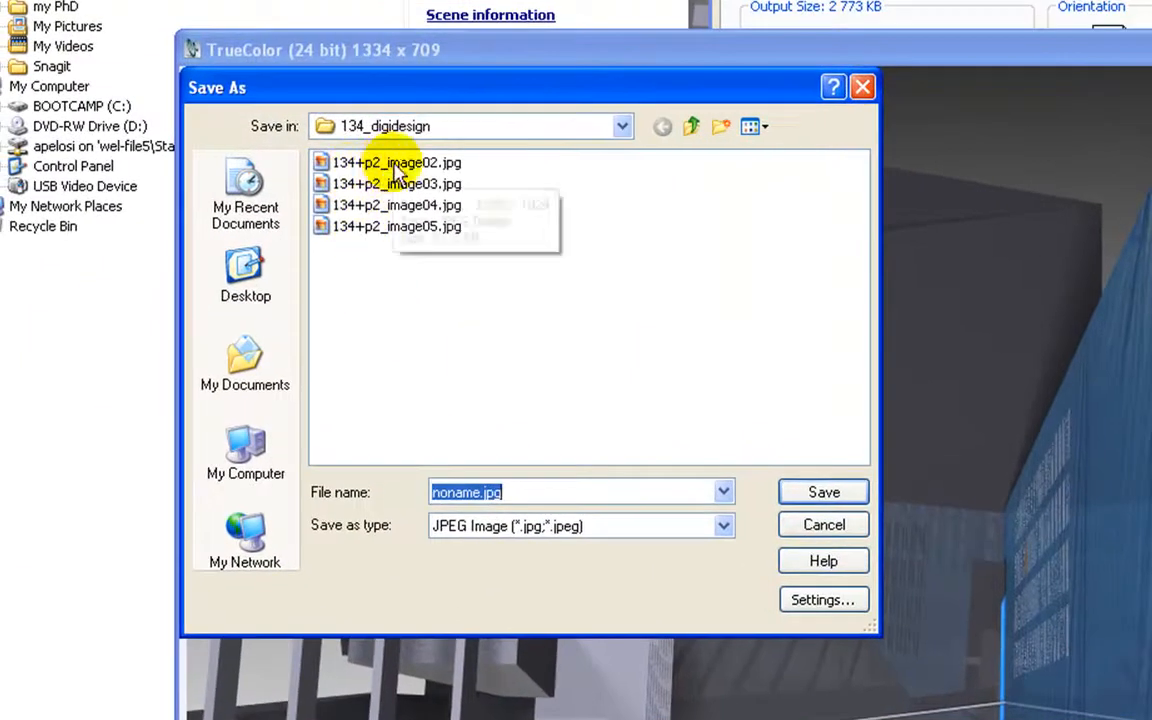
{"action": "left_click", "coordinate": [376, 232]}
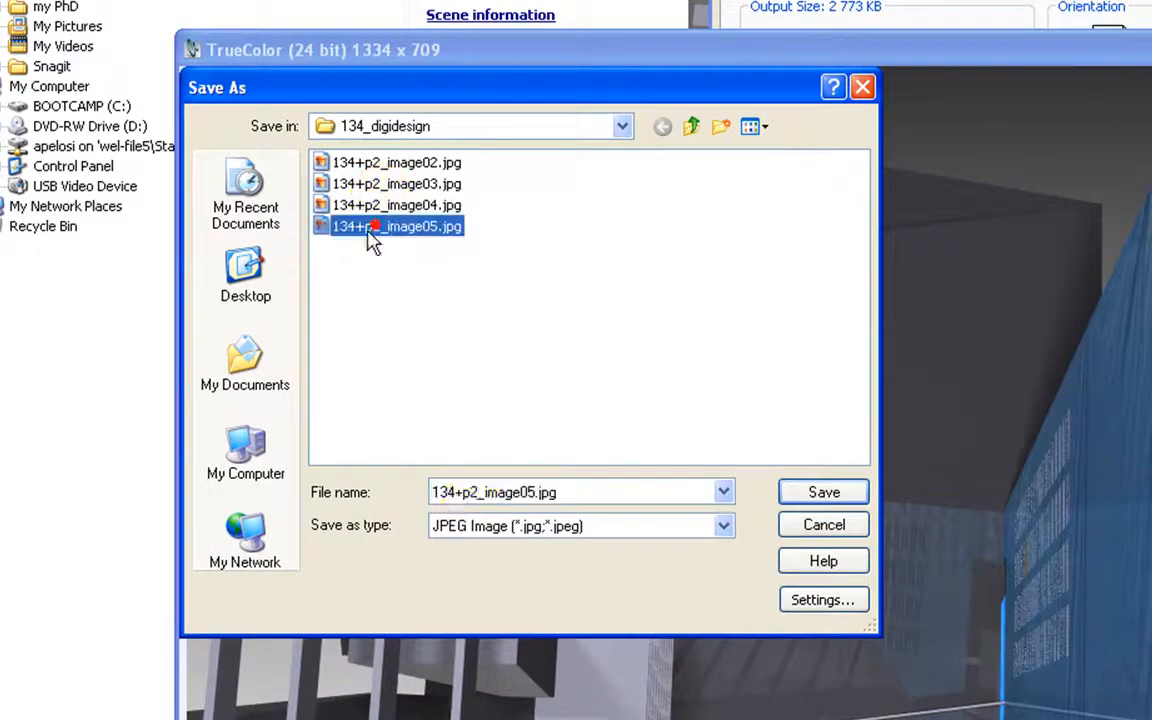
{"action": "double_click", "coordinate": [530, 492]}
{"action": "left_click", "coordinate": [530, 492]}
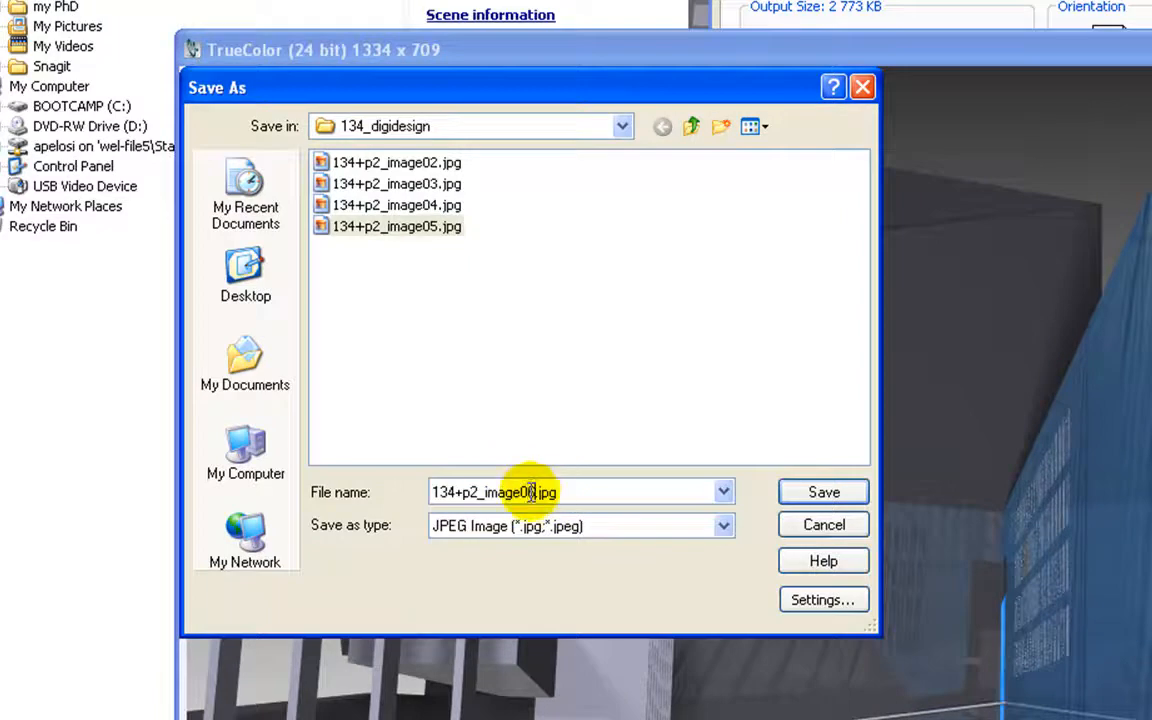
{"action": "key", "text": "BackSpace"}
{"action": "type", "text": "6"}
{"action": "left_click", "coordinate": [609, 490]}
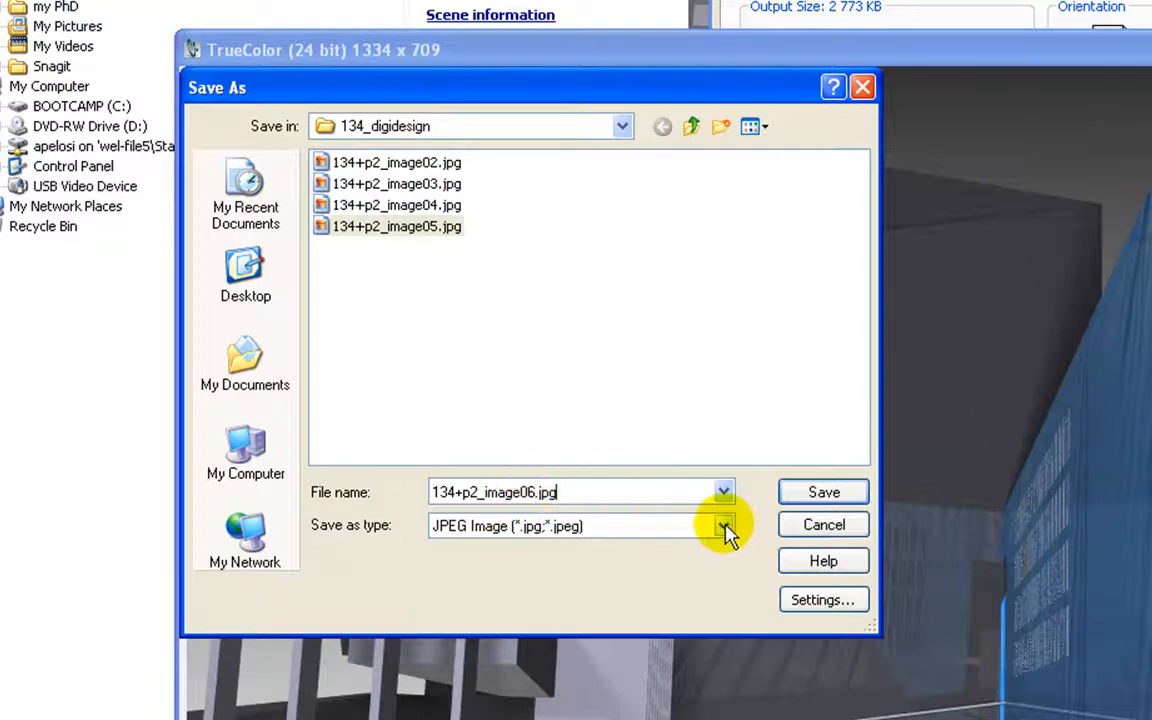
Step: Choose Tagged Image File Format as the file type, check its export settings and save the render as 134+p2_image06.tif
{"action": "left_click", "coordinate": [724, 528]}
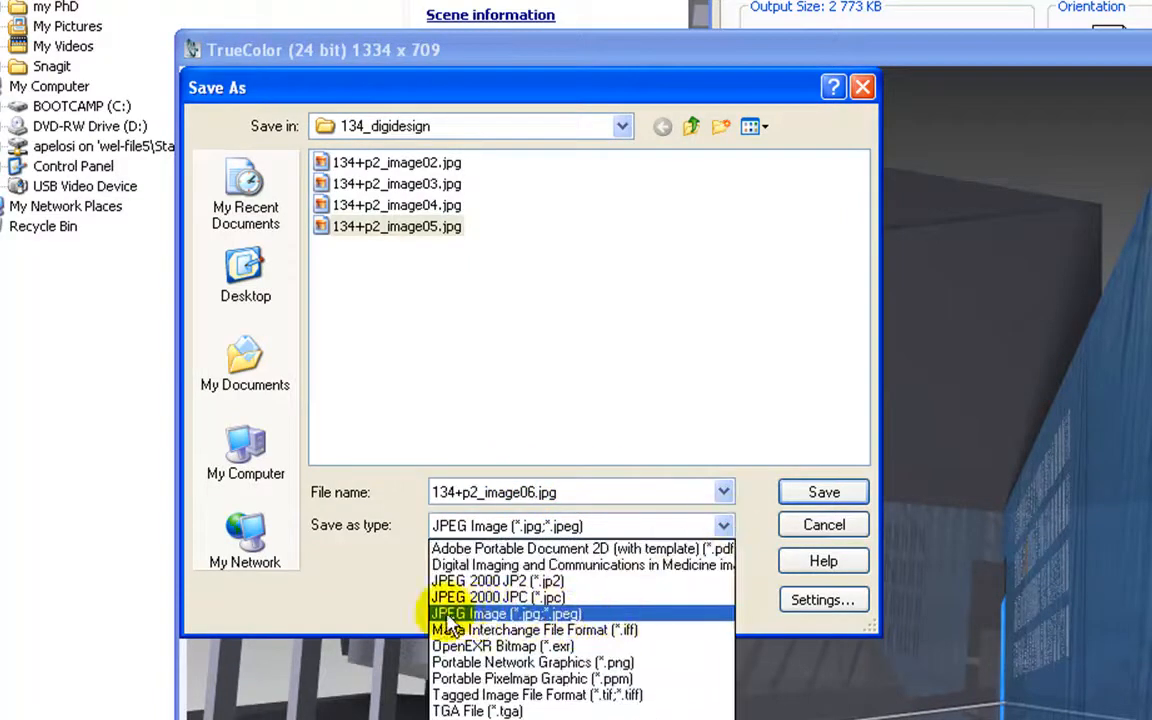
{"action": "left_click", "coordinate": [600, 522]}
{"action": "left_click", "coordinate": [720, 522]}
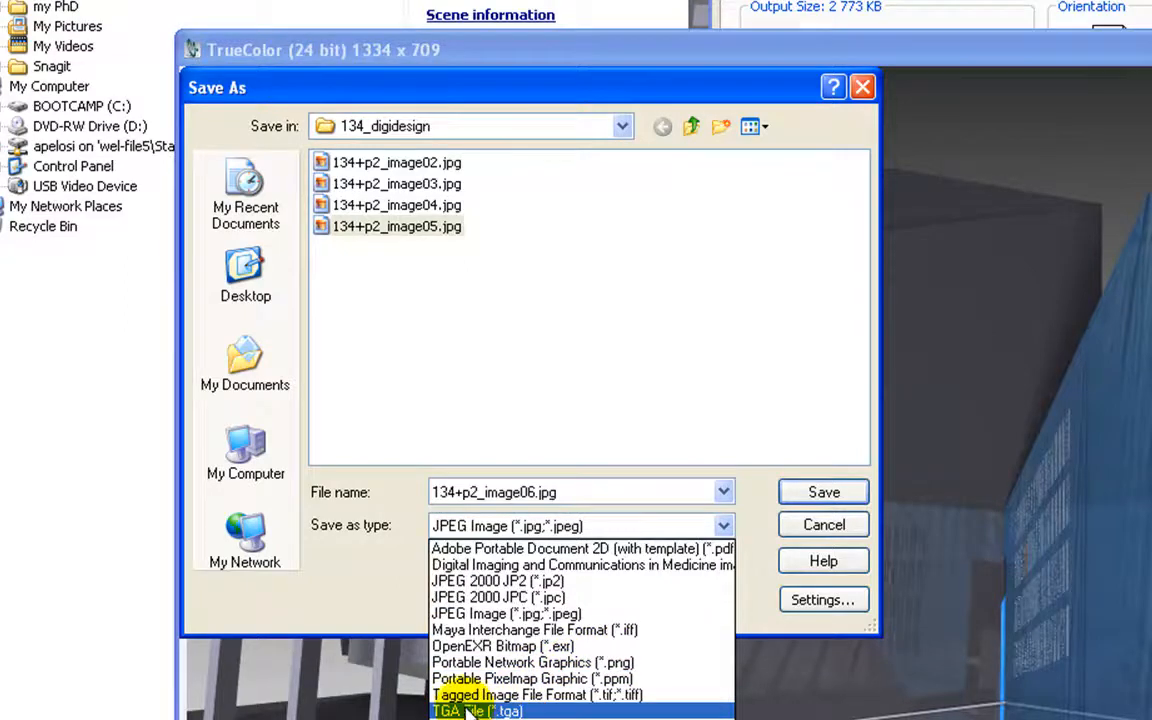
{"action": "left_click", "coordinate": [565, 694]}
{"action": "left_click", "coordinate": [822, 600]}
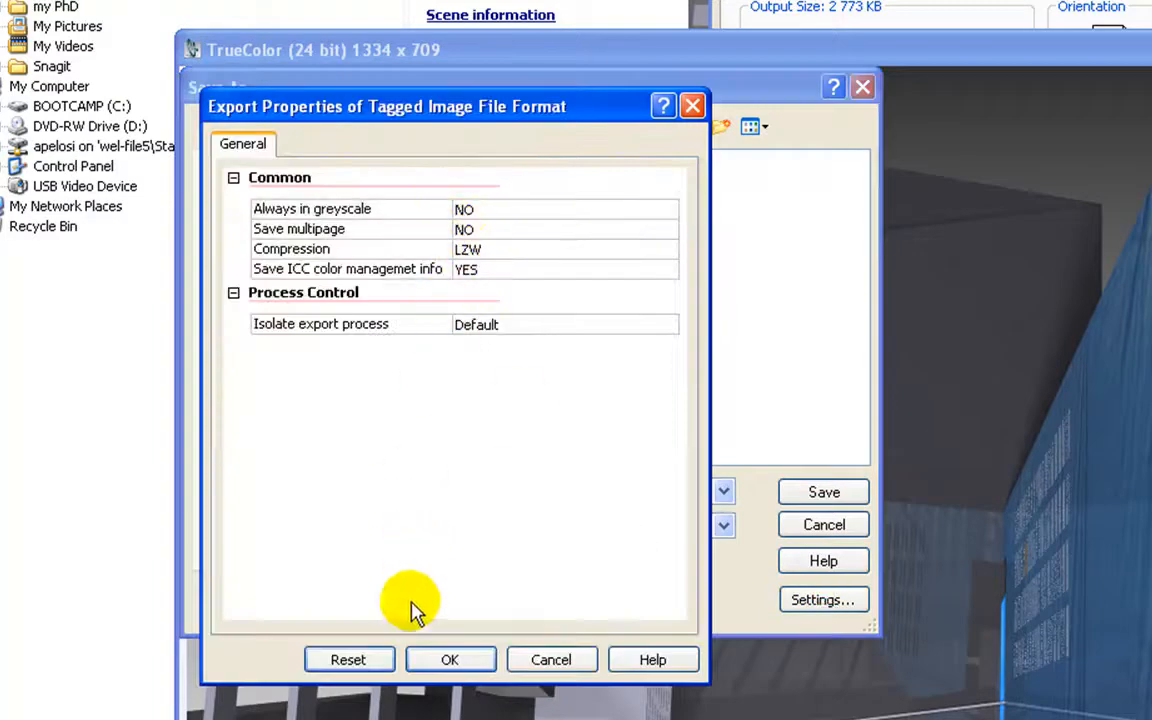
{"action": "left_click", "coordinate": [551, 662]}
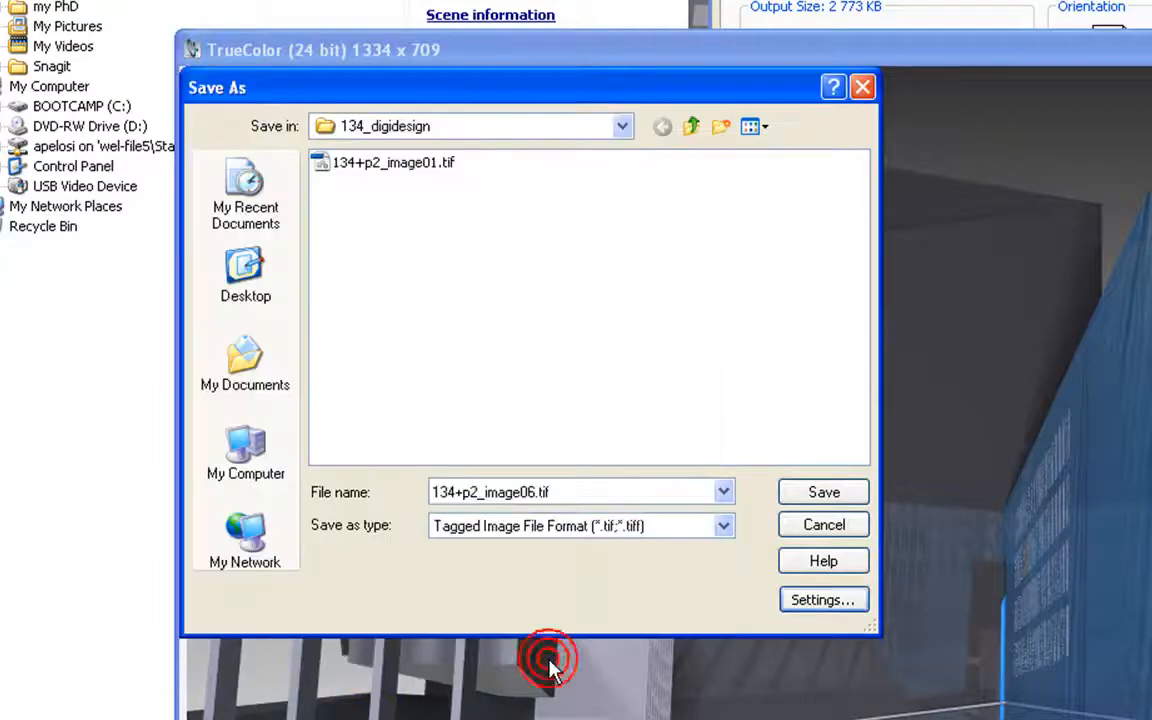
{"action": "left_click", "coordinate": [820, 494]}
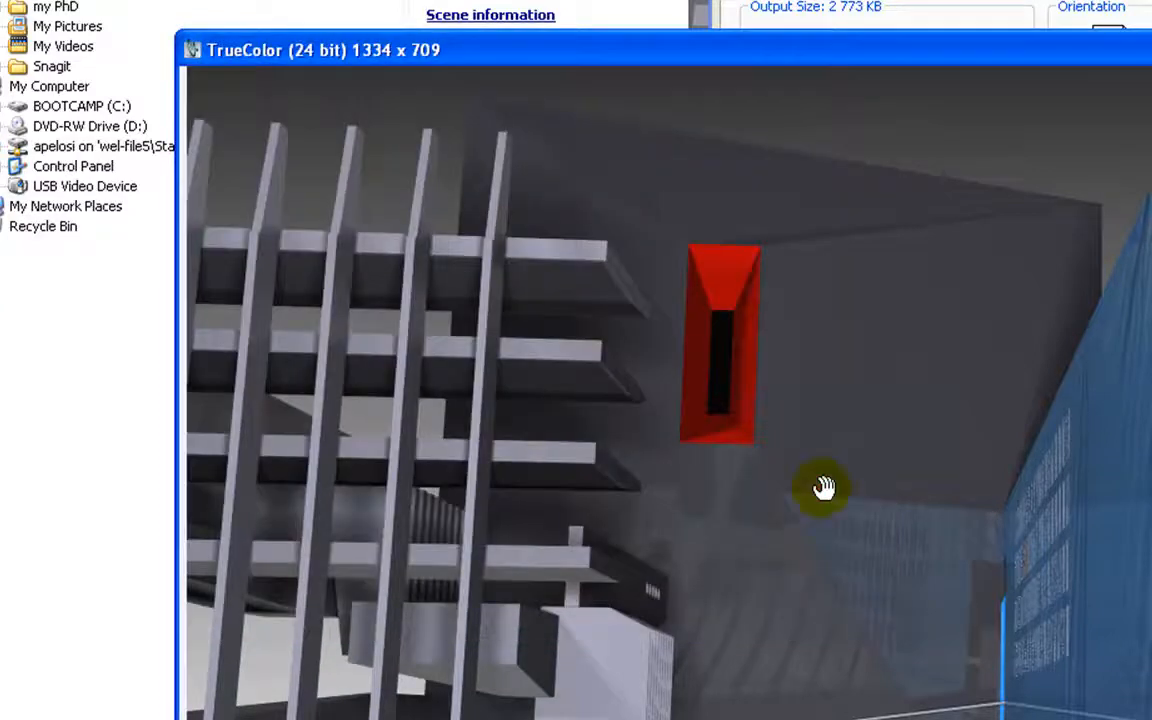
{"action": "double_click", "coordinate": [501, 43]}
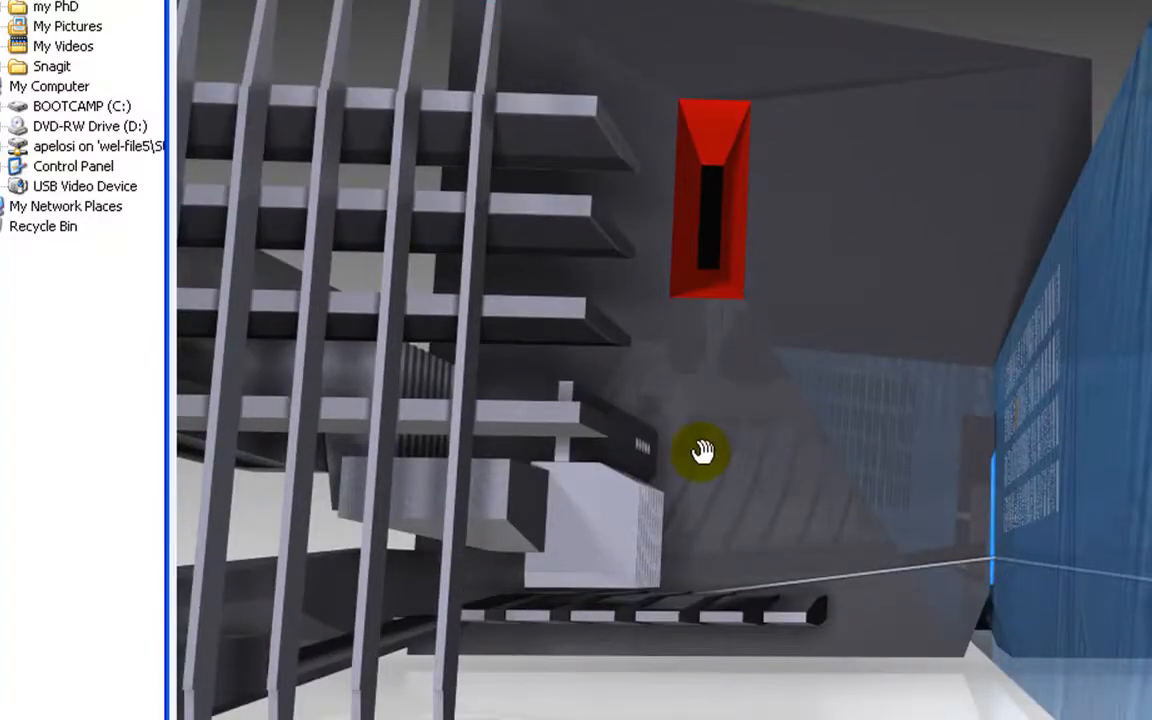